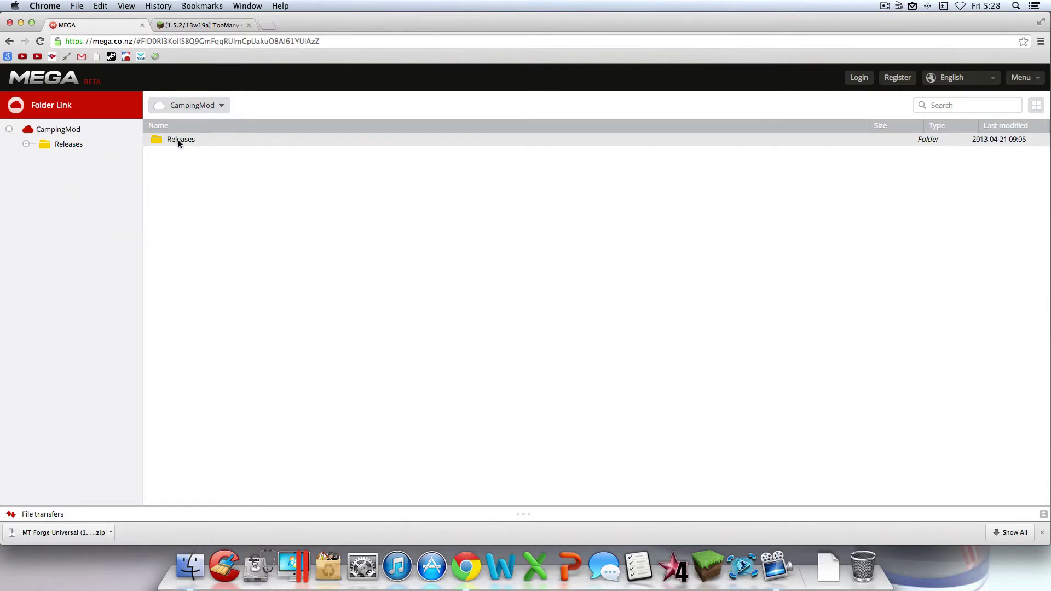
# Download "[1.5.2]The Camping Mod 1.0.1d.jar" from the Releases > 1.5.2 > 1.0.1d folder and keep the file
pyautogui.doubleClick(178, 141)
pyautogui.click(179, 164)
pyautogui.doubleClick(174, 167)
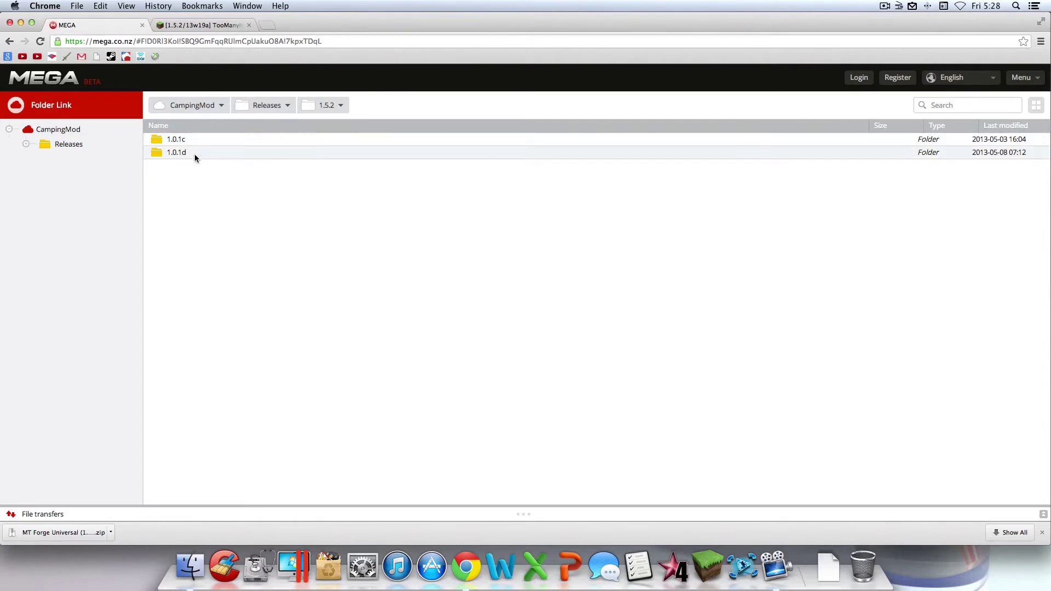
pyautogui.doubleClick(192, 155)
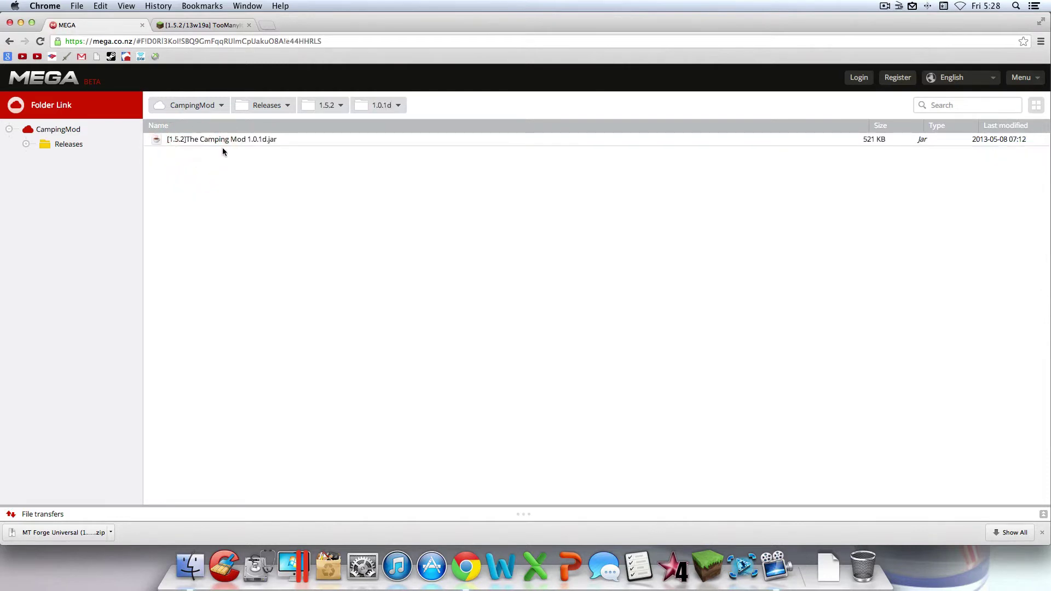
pyautogui.doubleClick(234, 142)
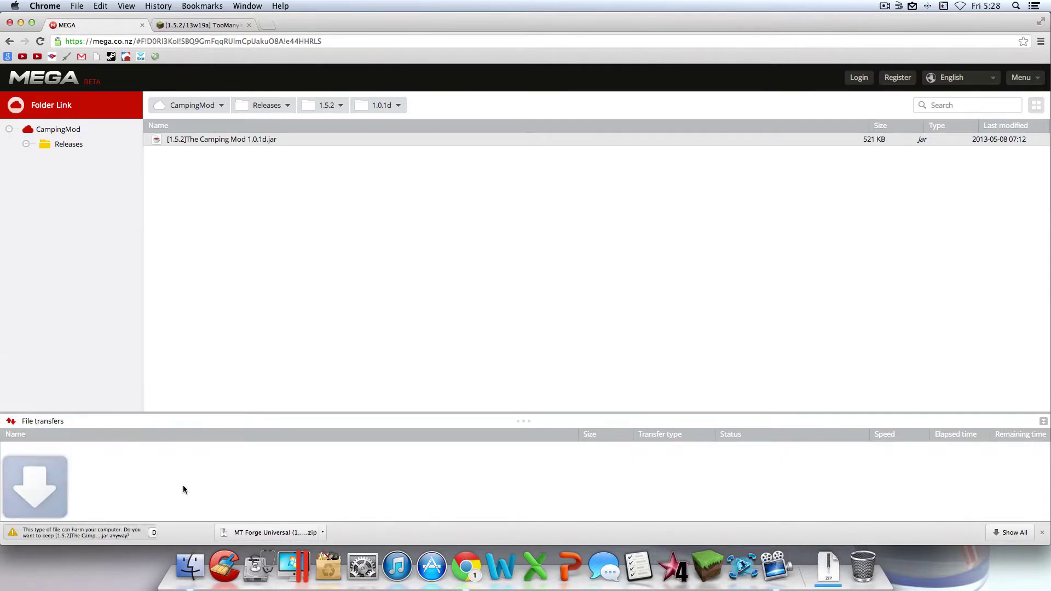
pyautogui.click(197, 533)
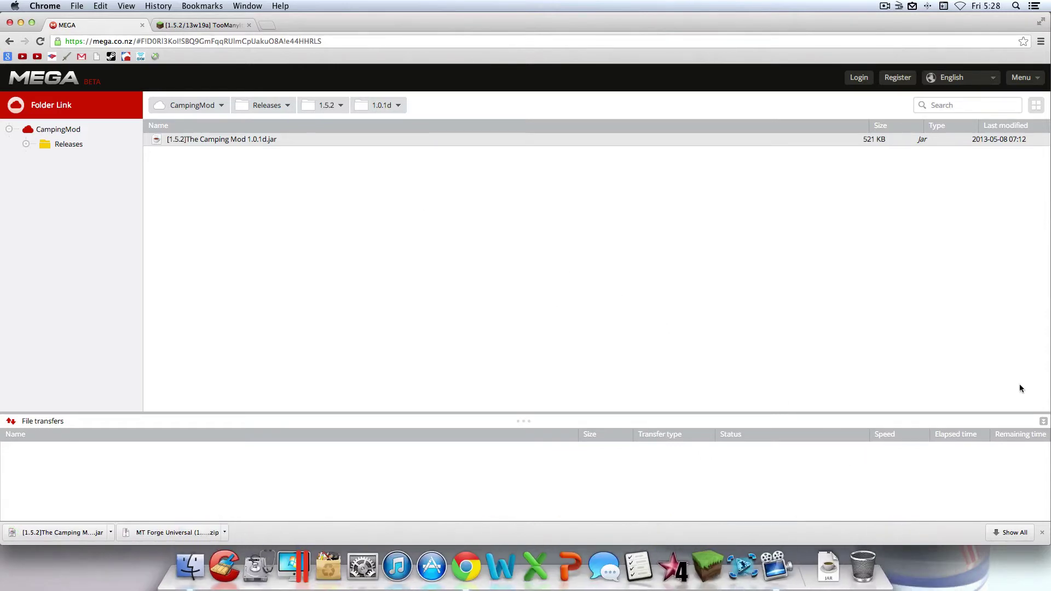
# Close the MEGA page and download TooManyItems for Minecraft 1.5.2 from the forum topic, skipping the ad
pyautogui.click(141, 26)
pyautogui.click(146, 38)
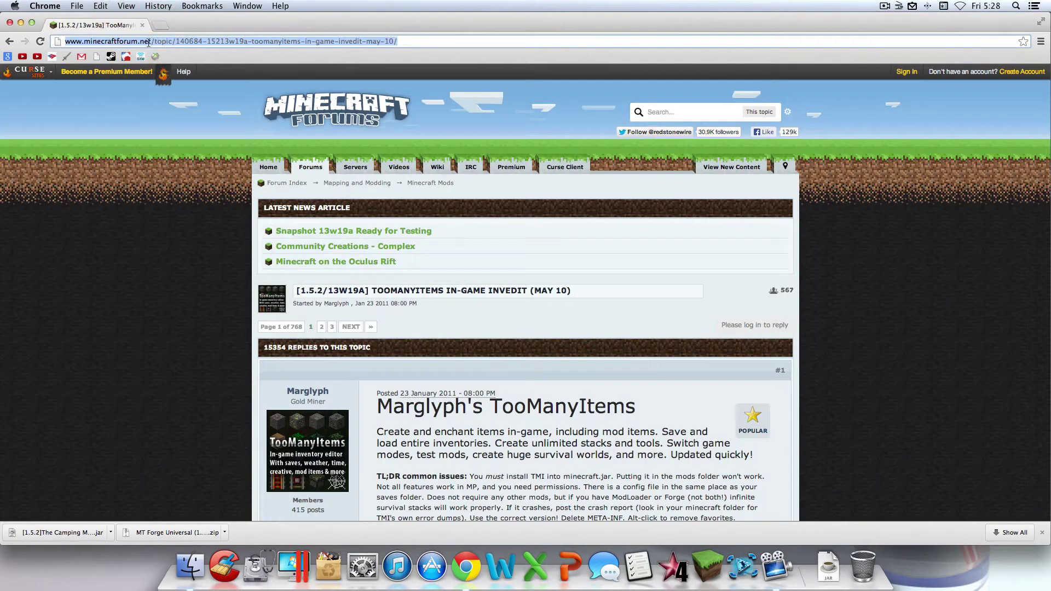
pyautogui.scroll(-5, 548, 383)
pyautogui.click(620, 363)
pyautogui.scroll(-3, 621, 363)
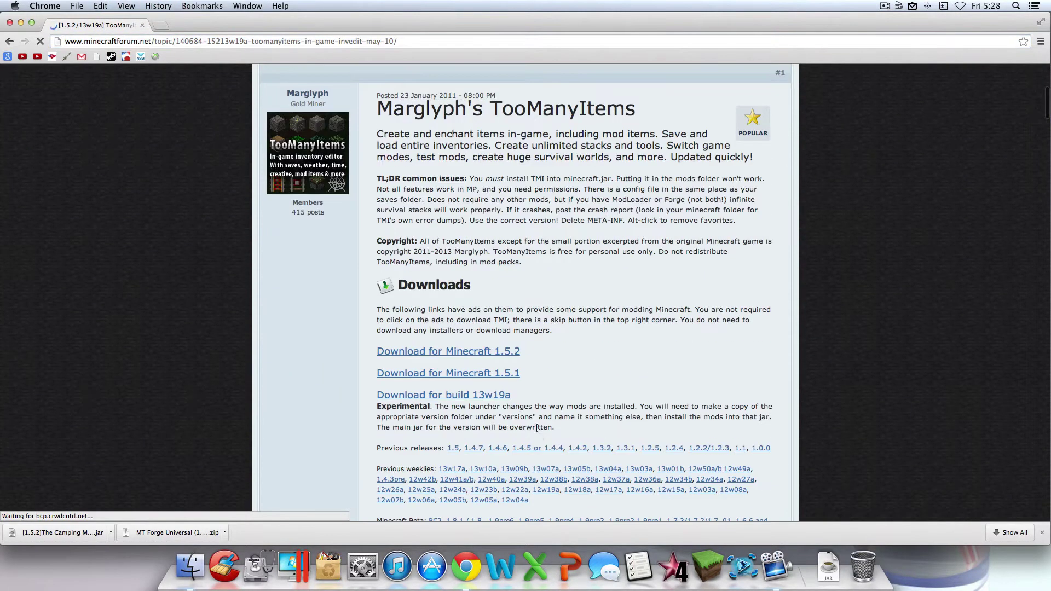
pyautogui.click(495, 356)
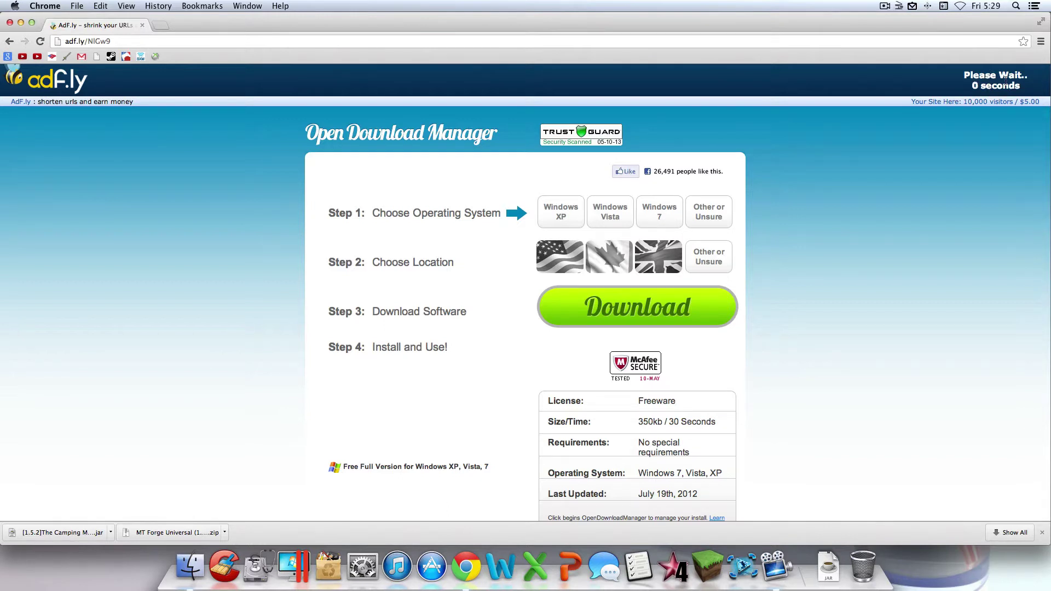
pyautogui.click(997, 80)
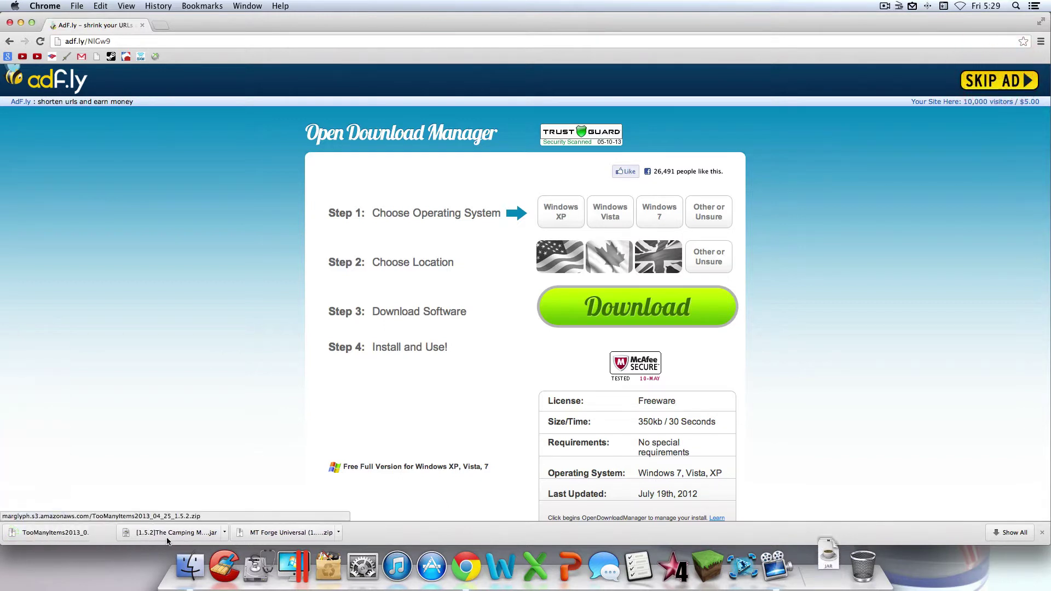
# Close the browser window and clean up the desktop icons
pyautogui.click(9, 24)
pyautogui.click(223, 184)
pyautogui.click(838, 547)
pyautogui.moveTo(801, 495); pyautogui.dragTo(1023, 40)
pyautogui.rightClick(959, 159)
pyautogui.click(941, 205)
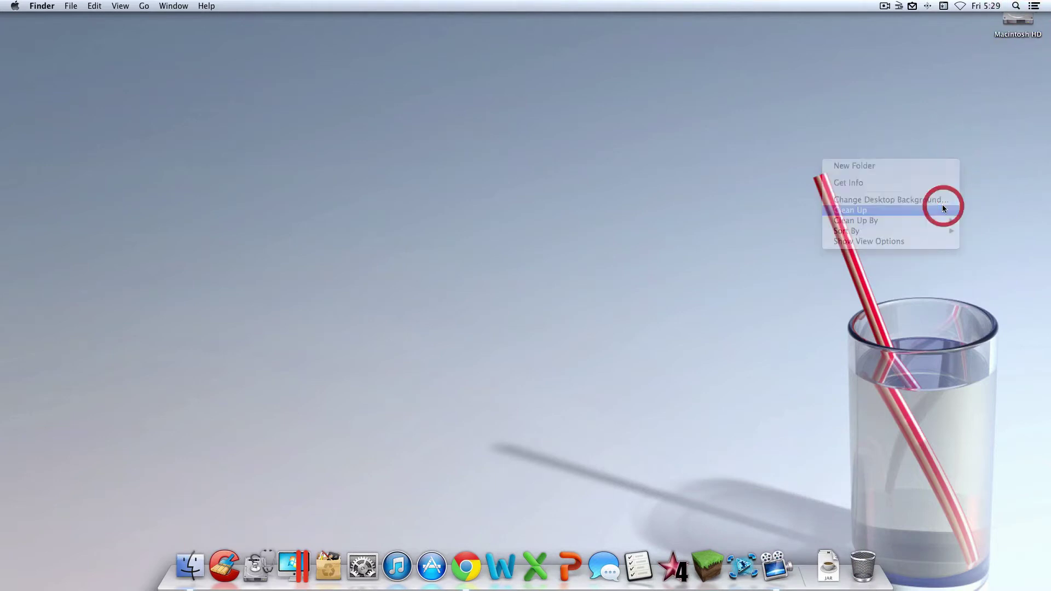
pyautogui.click(833, 562)
pyautogui.click(570, 399)
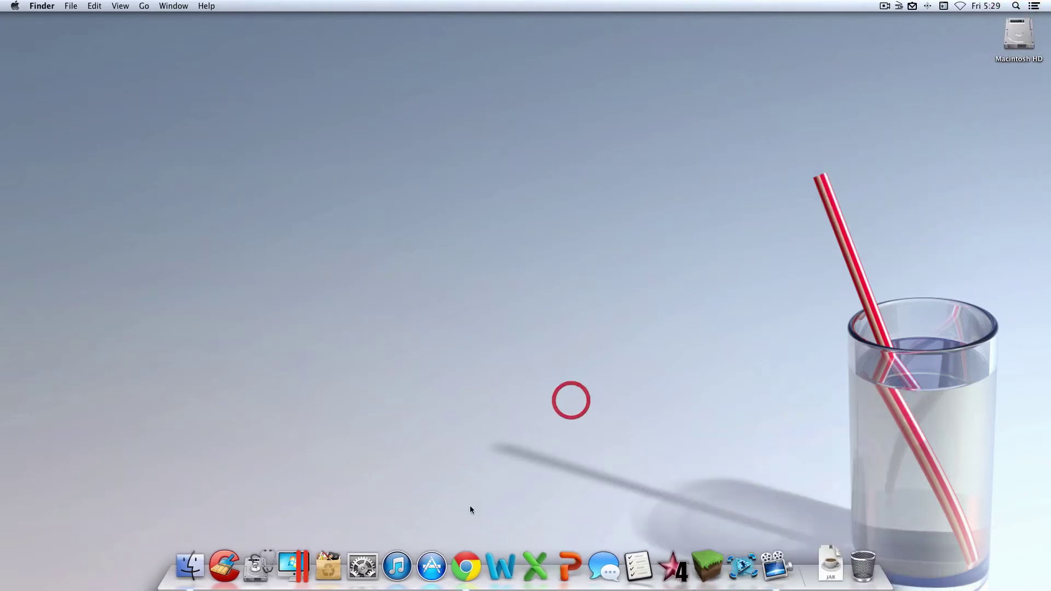
# Move the Camping Mod jar and the MT Forge Universal and TooManyItems zips from Downloads to the desktop, aligned in a tidy column
pyautogui.click(191, 547)
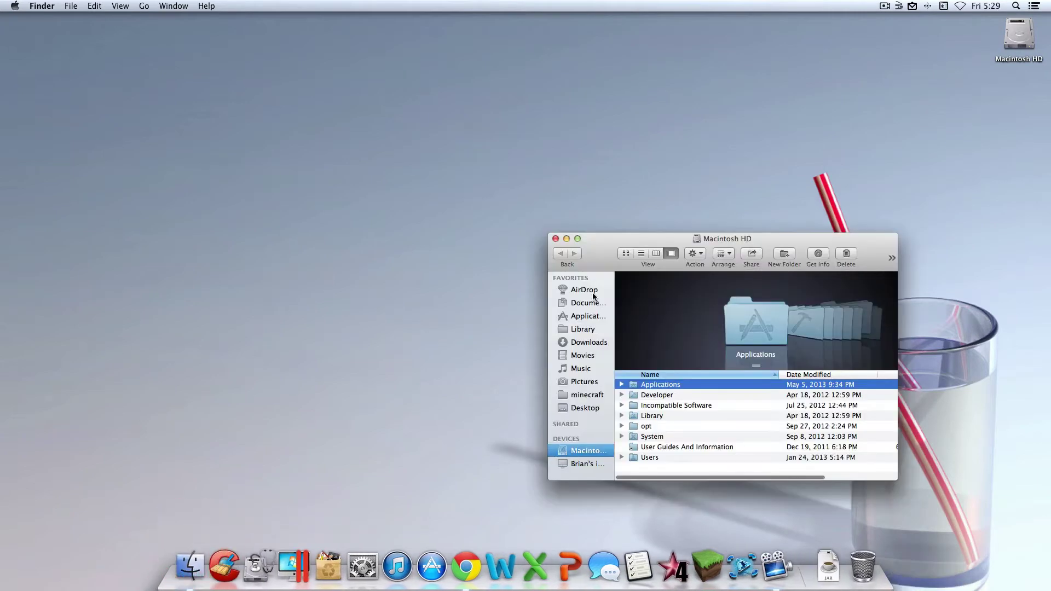
pyautogui.click(586, 342)
pyautogui.moveTo(676, 450); pyautogui.dragTo(832, 176)
pyautogui.click(555, 239)
pyautogui.click(944, 239)
pyautogui.moveTo(805, 143); pyautogui.dragTo(1010, 165)
pyautogui.moveTo(790, 143); pyautogui.dragTo(985, 121)
pyautogui.moveTo(821, 167); pyautogui.dragTo(1034, 91)
pyautogui.click(945, 135)
pyautogui.moveTo(945, 135); pyautogui.dragTo(1035, 239)
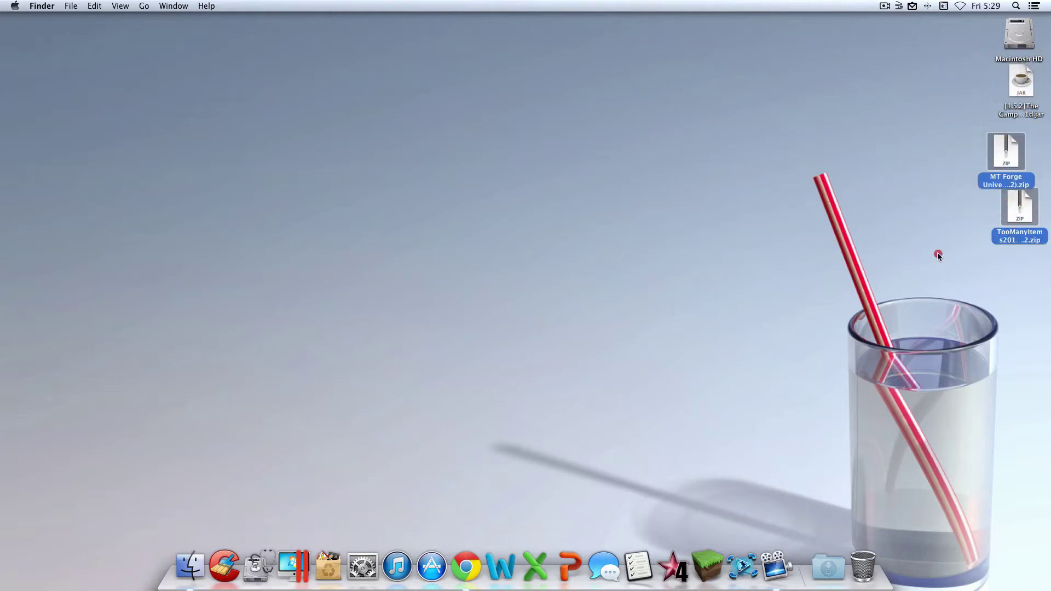
pyautogui.rightClick(937, 272)
pyautogui.click(918, 318)
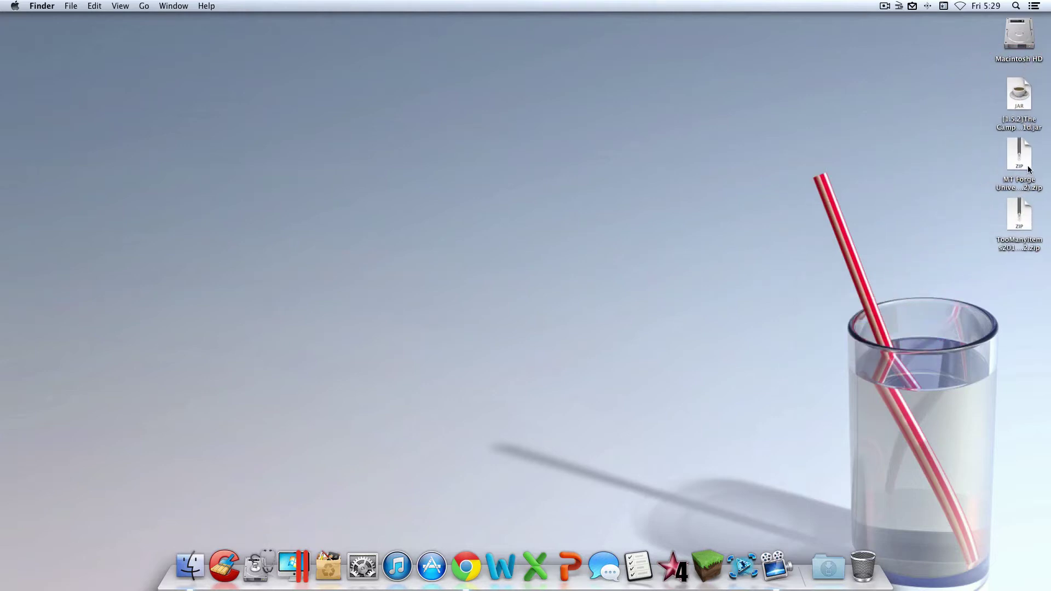
# Extract the MT Forge Universal and TooManyItems zips on the desktop and move the extracted folders clear of the archives
pyautogui.click(1023, 178)
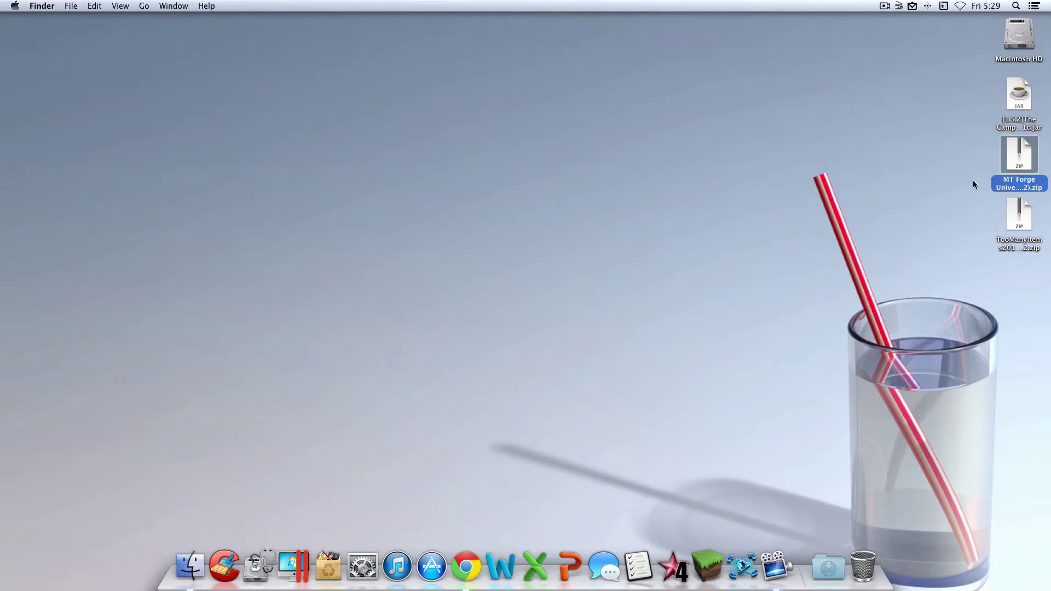
pyautogui.click(975, 185)
pyautogui.click(1017, 161)
pyautogui.click(1024, 224)
pyautogui.doubleClick(1020, 159)
pyautogui.click(1022, 215)
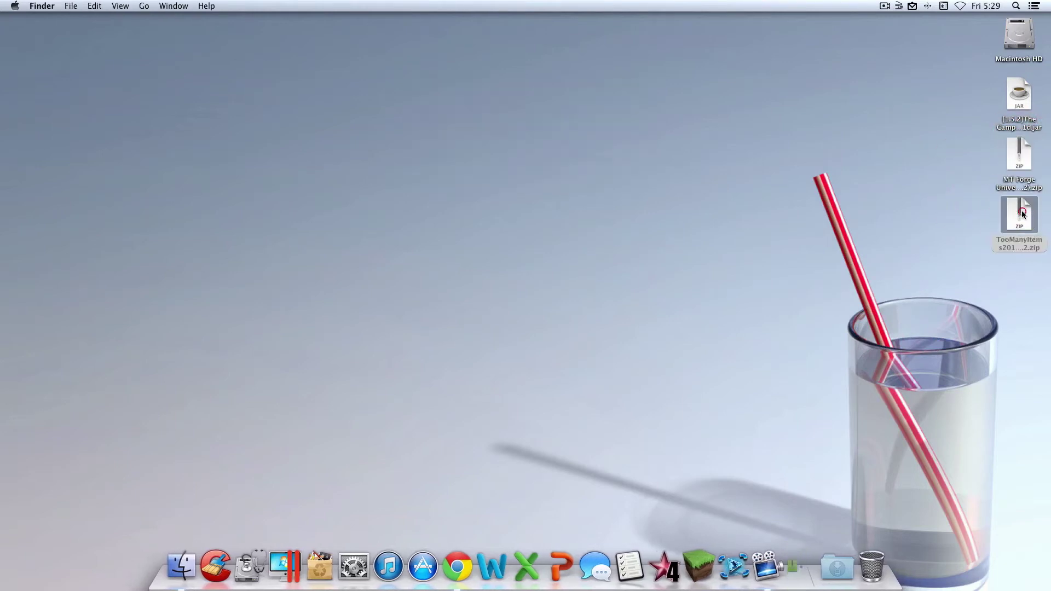
pyautogui.moveTo(1025, 229); pyautogui.dragTo(904, 215)
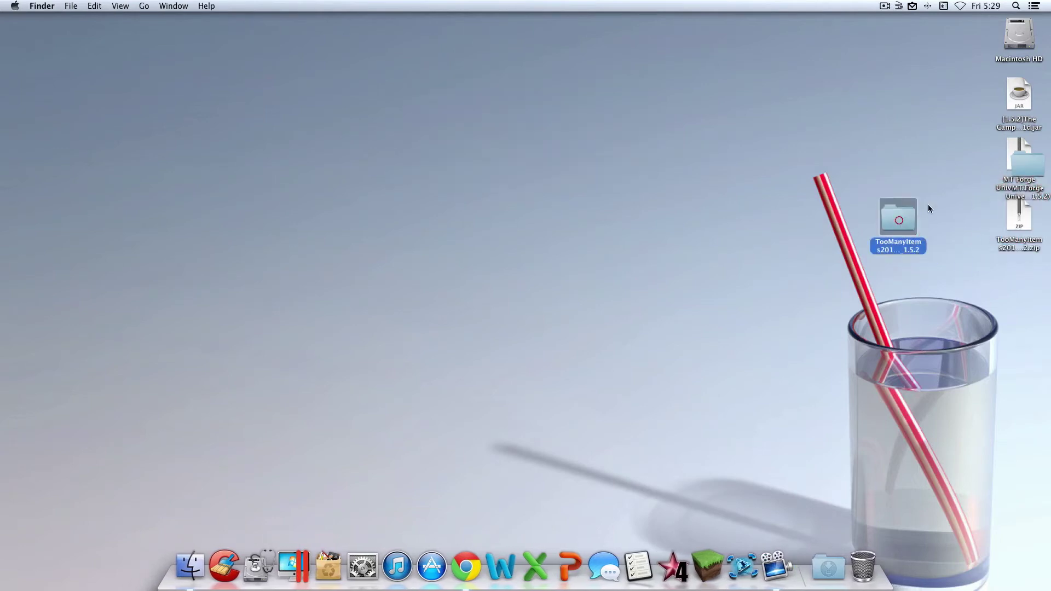
pyautogui.click(885, 146)
pyautogui.moveTo(1029, 161); pyautogui.dragTo(1038, 168)
pyautogui.moveTo(928, 160); pyautogui.dragTo(928, 161)
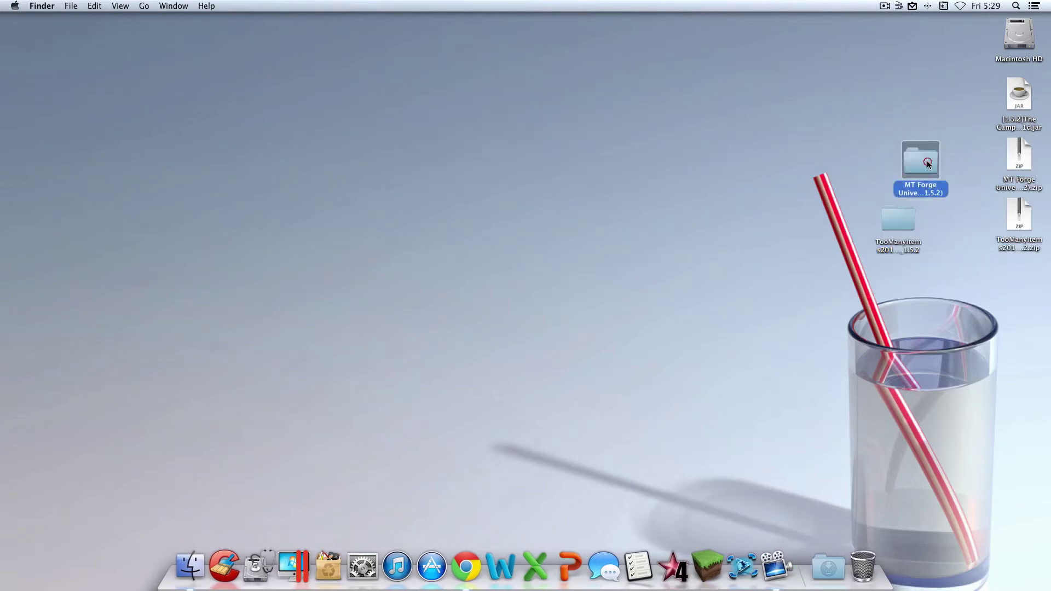
# Move both zip archives to the Trash and line up the two extracted folders with the other desktop icons
pyautogui.moveTo(993, 136); pyautogui.dragTo(875, 557)
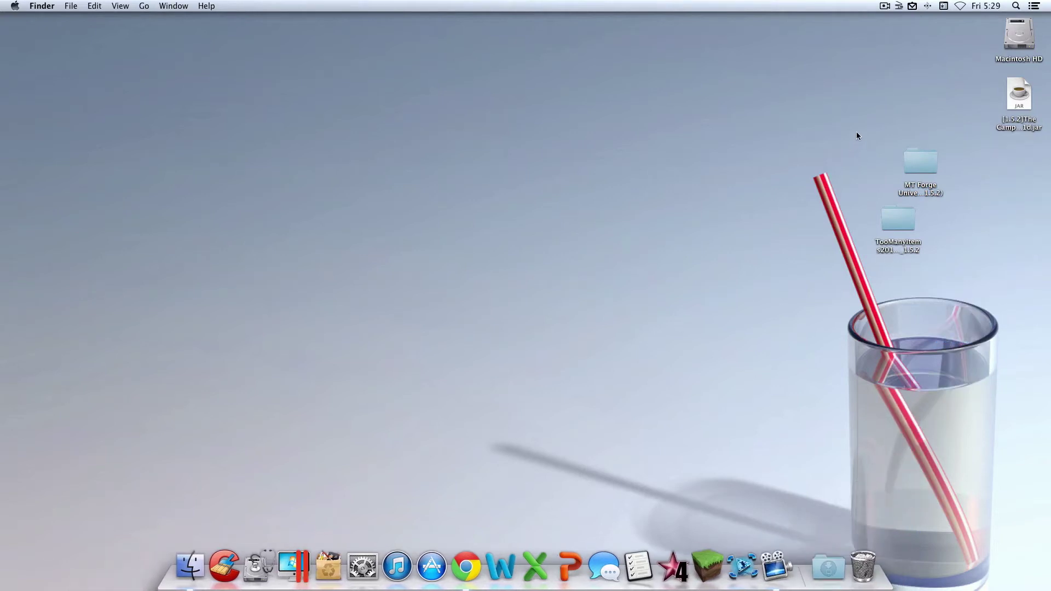
pyautogui.moveTo(864, 126); pyautogui.dragTo(947, 257)
pyautogui.moveTo(903, 227); pyautogui.dragTo(997, 220)
pyautogui.rightClick(911, 164)
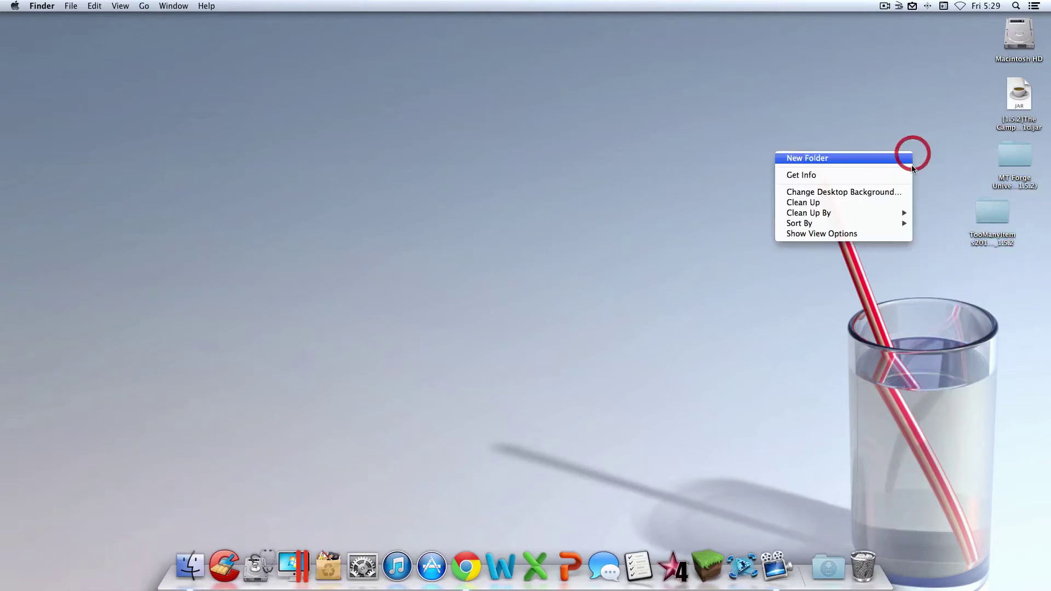
pyautogui.click(898, 202)
# Empty the Trash and confirm the deletion
pyautogui.click(1012, 30)
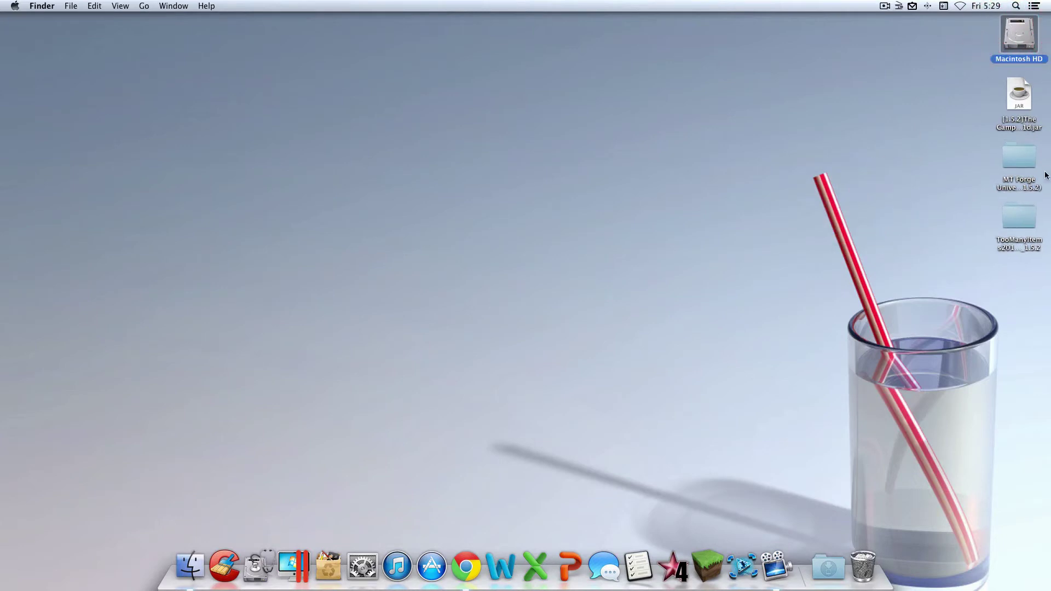
pyautogui.rightClick(863, 567)
pyautogui.click(866, 490)
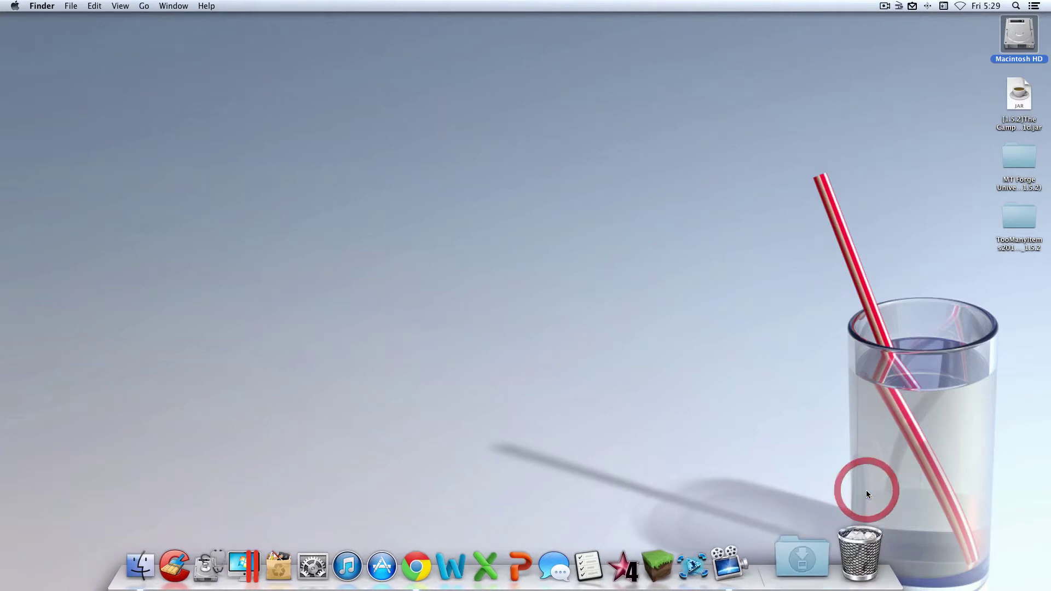
pyautogui.press('Return')
pyautogui.click(818, 369)
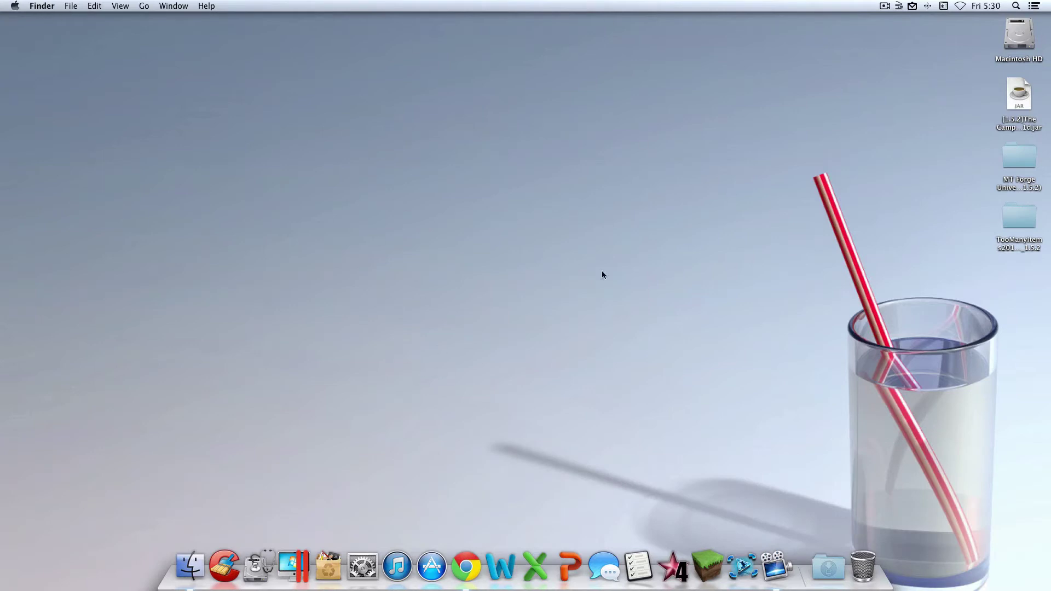
# Go to the folder ~/Library in Finder by entering its path
pyautogui.click(529, 194)
pyautogui.click(46, 3)
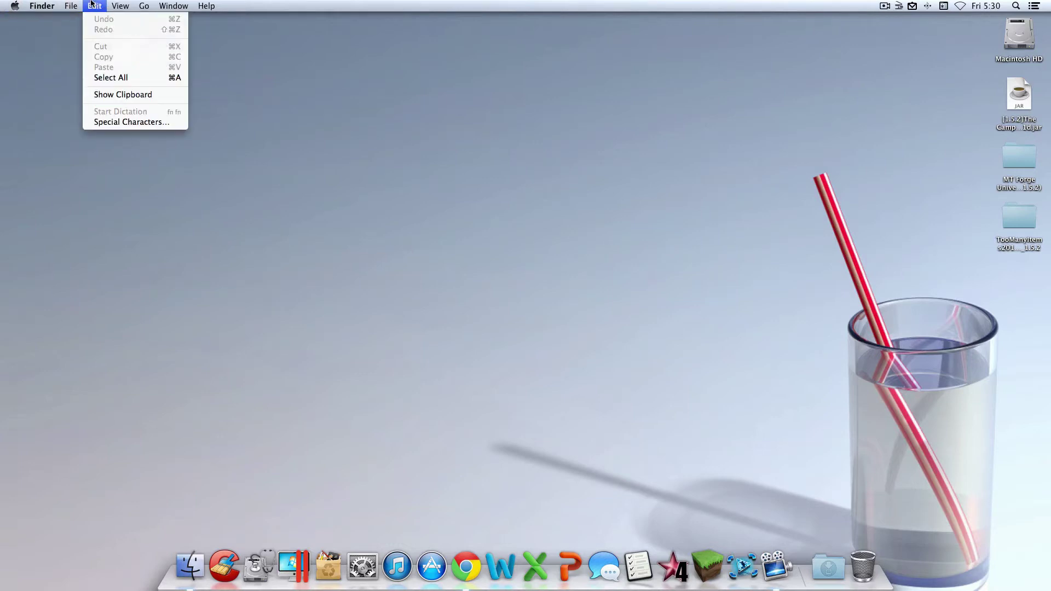
pyautogui.moveTo(143, 4)
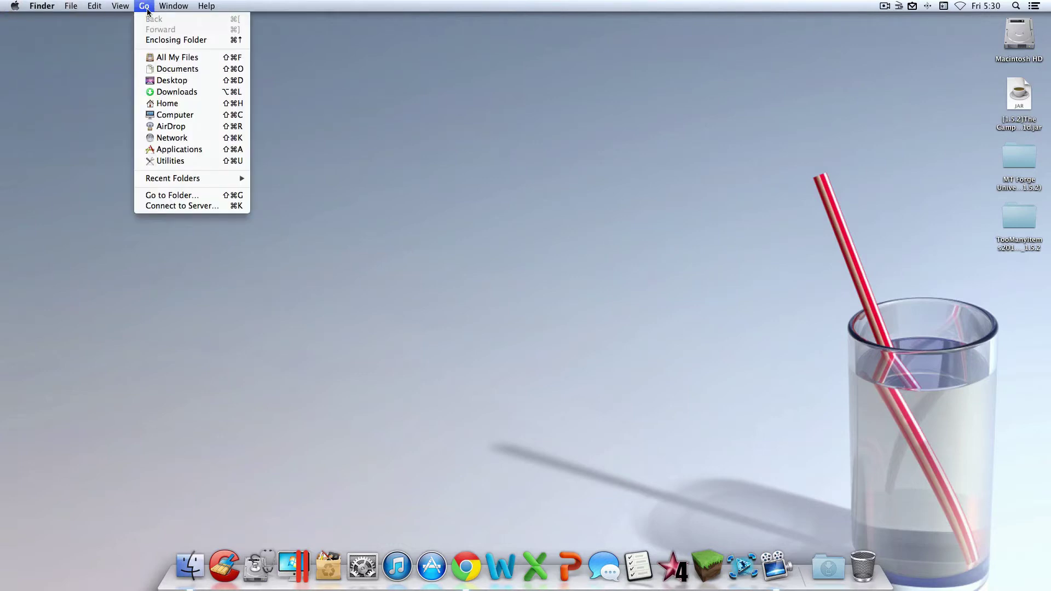
pyautogui.click(218, 195)
pyautogui.click(496, 168)
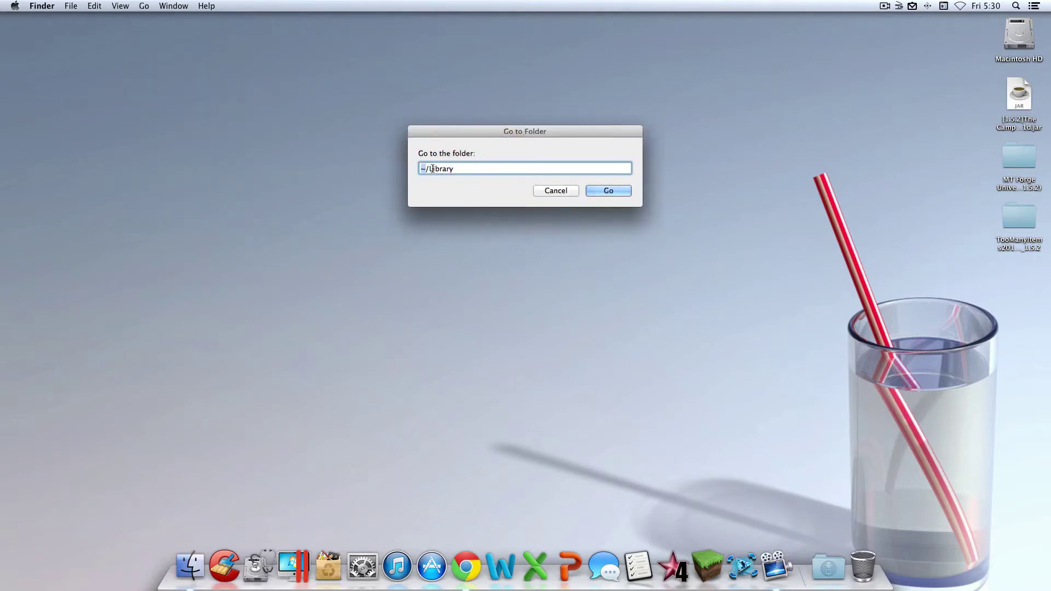
pyautogui.press('super+a')
pyautogui.click(394, 164)
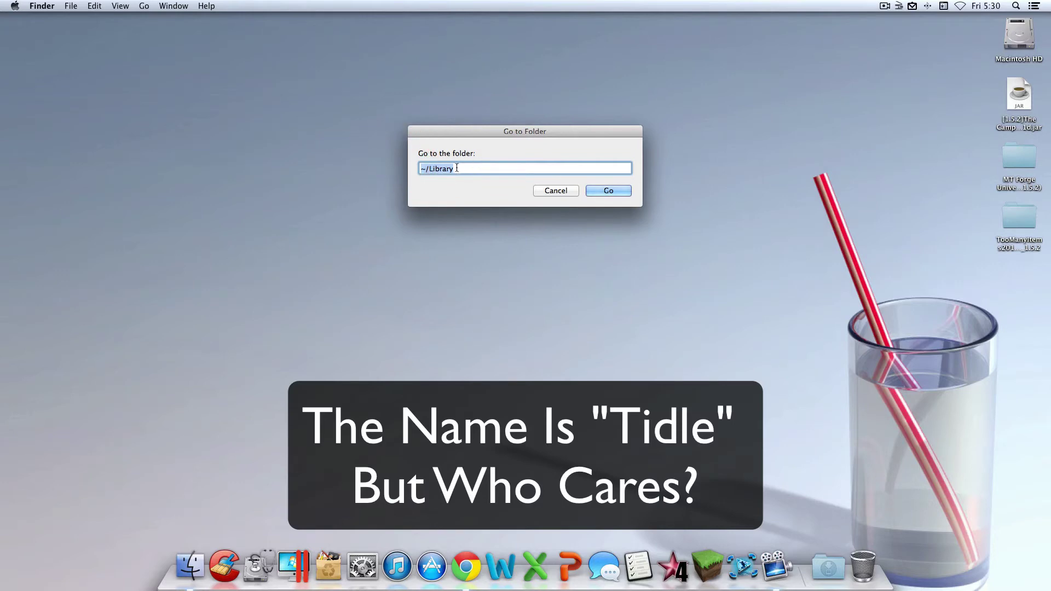
pyautogui.click(427, 170)
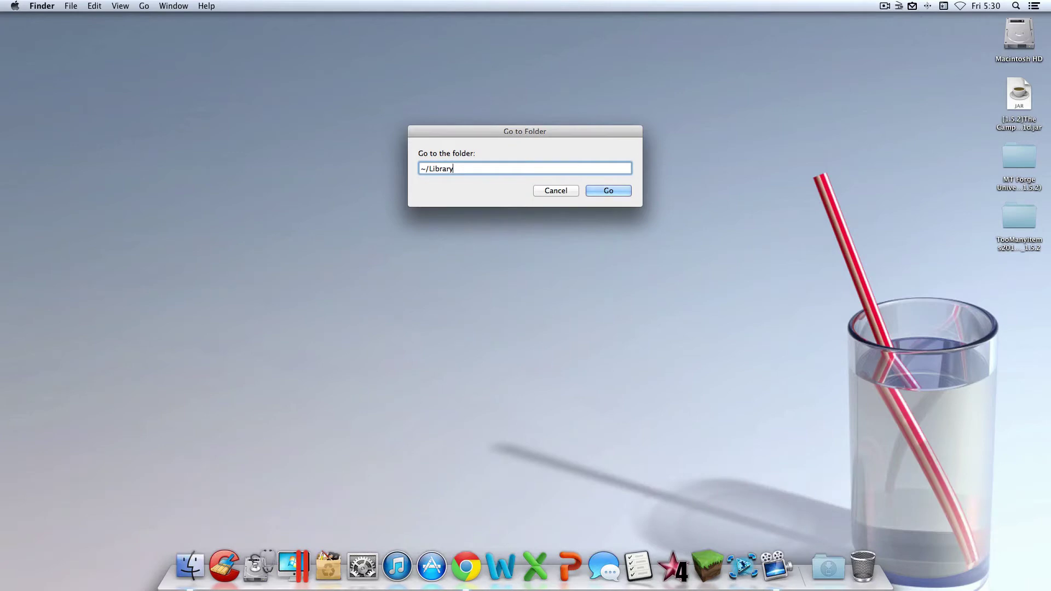
pyautogui.click(615, 190)
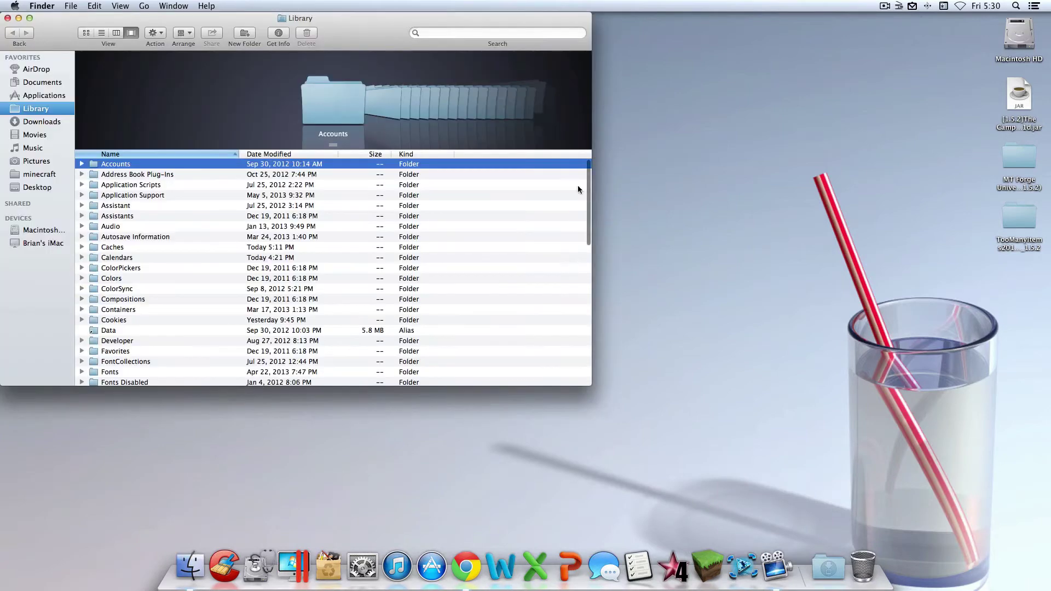
# Open the minecraft folder inside Application Support
pyautogui.click(143, 196)
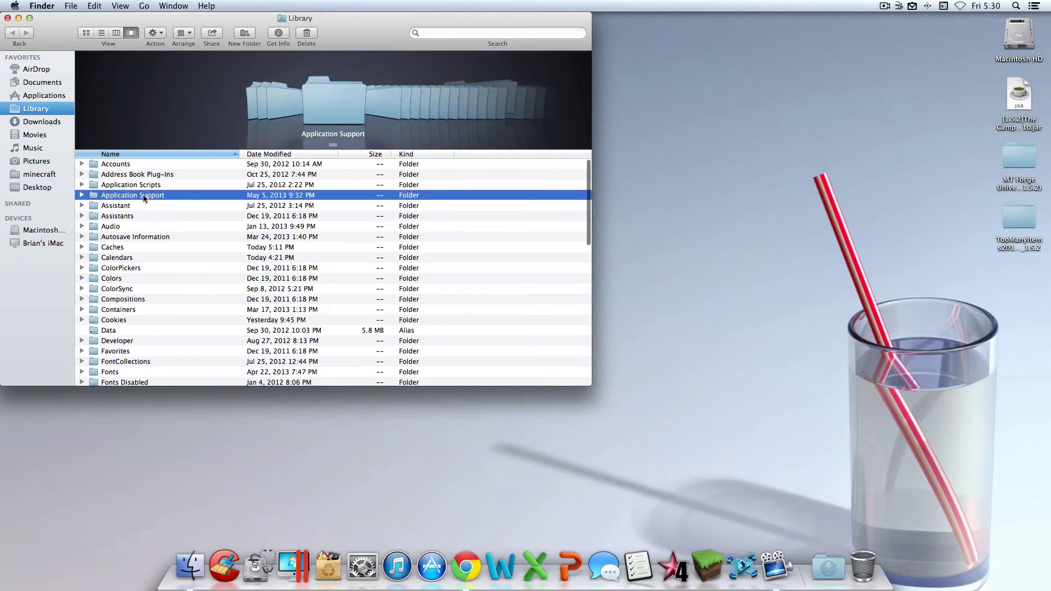
pyautogui.doubleClick(143, 195)
pyautogui.scroll(-10, 150, 236)
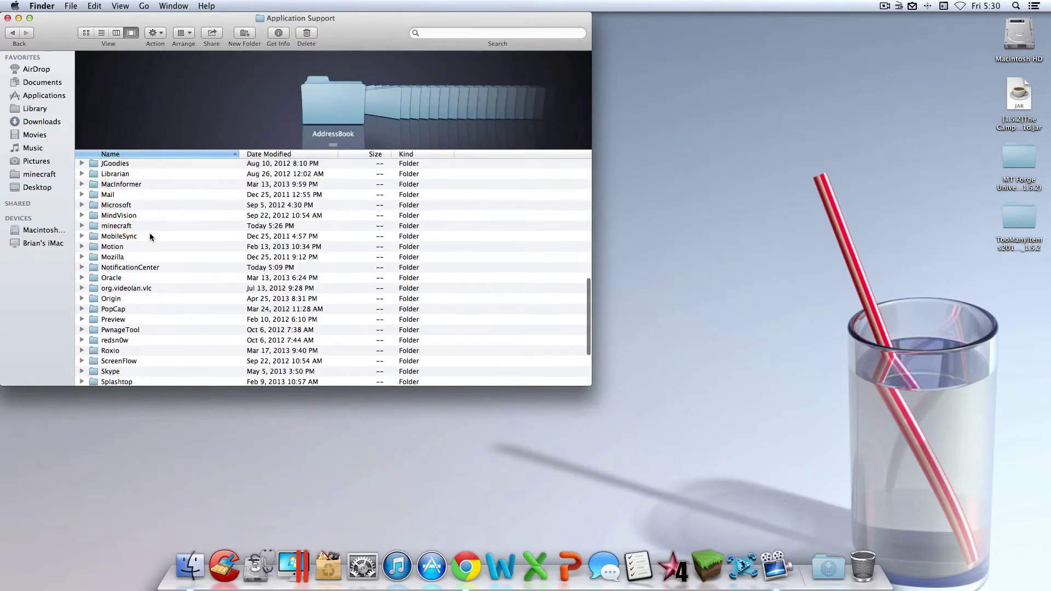
pyautogui.write('mi')
pyautogui.click(122, 229)
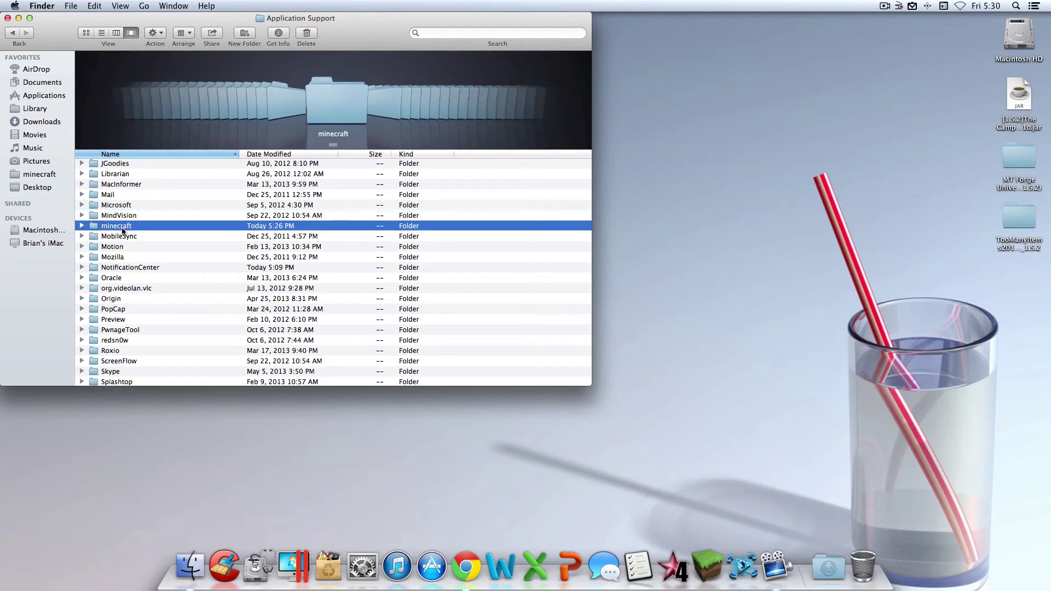
pyautogui.doubleClick(122, 227)
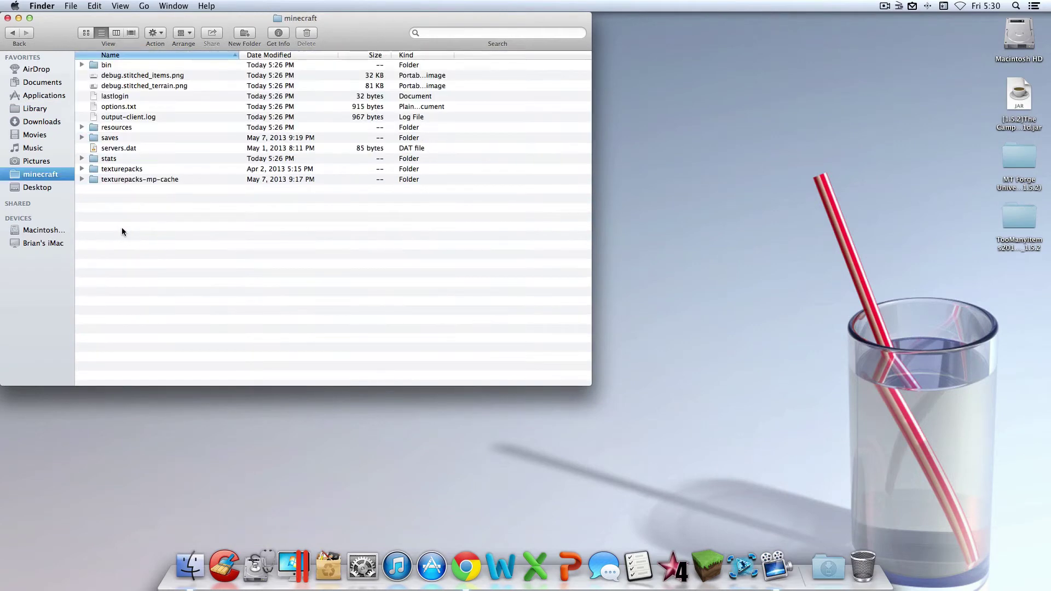
pyautogui.doubleClick(143, 75)
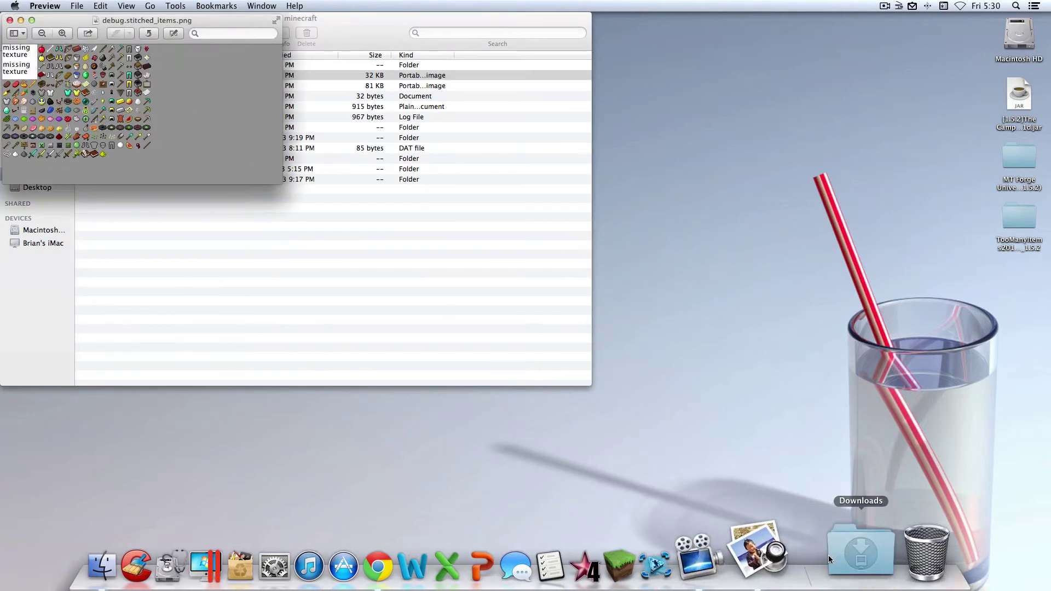
pyautogui.rightClick(788, 555)
pyautogui.click(794, 495)
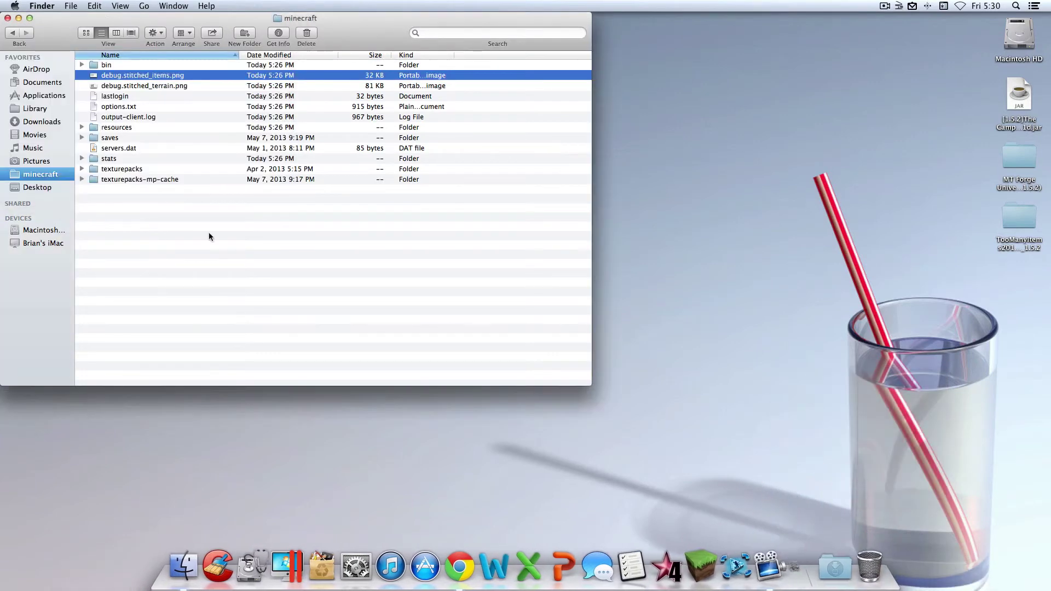
# Open the bin folder inside the minecraft folder
pyautogui.click(246, 259)
pyautogui.doubleClick(144, 65)
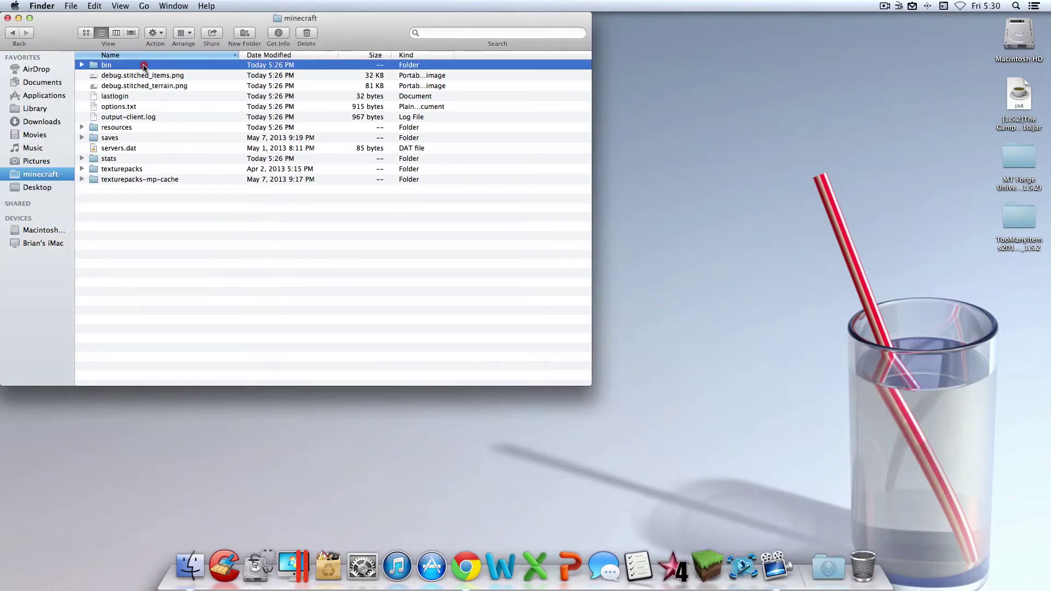
# Rename minecraft.jar in the bin folder to minecraft.jar.zip in its file info and accept the .zip extension
pyautogui.click(156, 107)
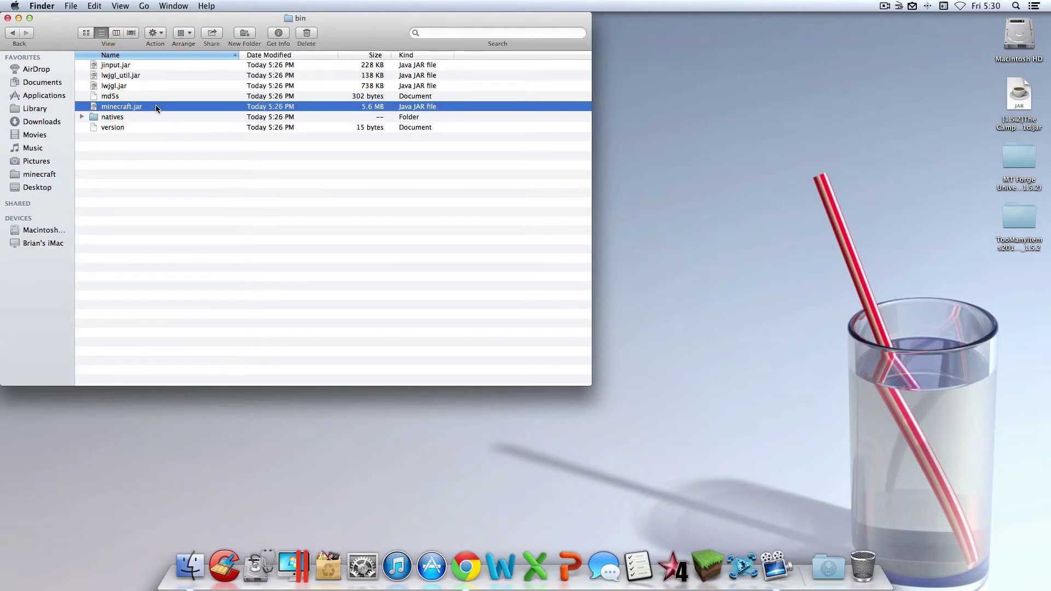
pyautogui.rightClick(156, 106)
pyautogui.click(203, 155)
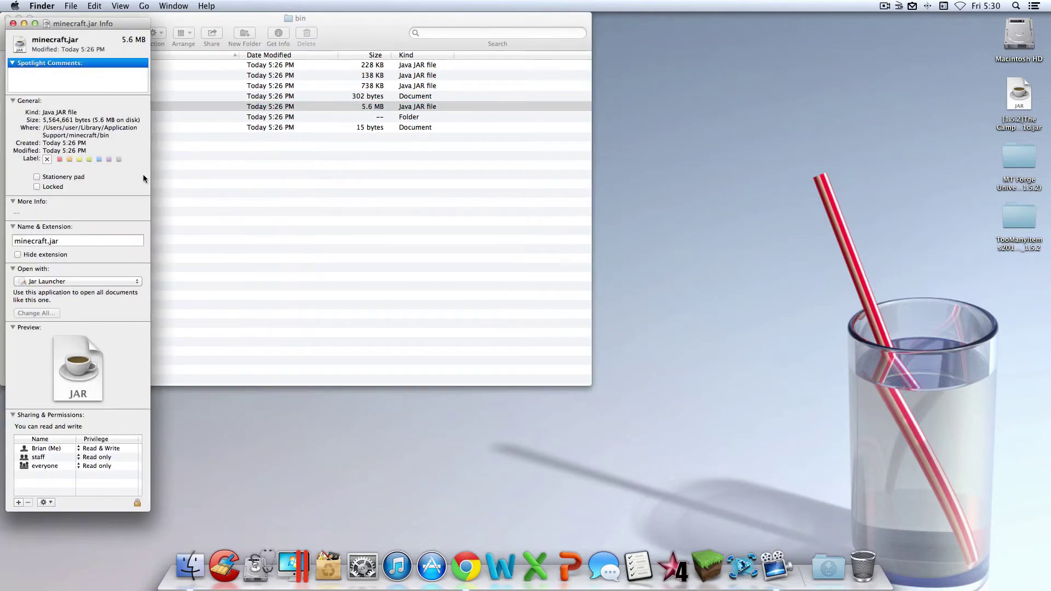
pyautogui.click(12, 227)
pyautogui.click(13, 226)
pyautogui.click(12, 226)
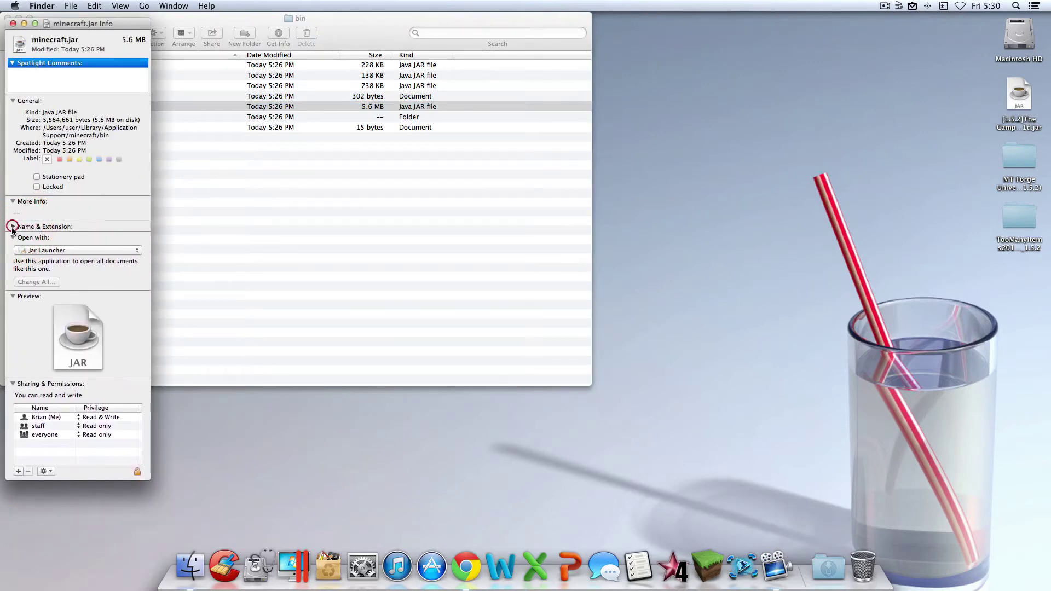
pyautogui.click(12, 227)
pyautogui.click(64, 243)
pyautogui.write('.zip')
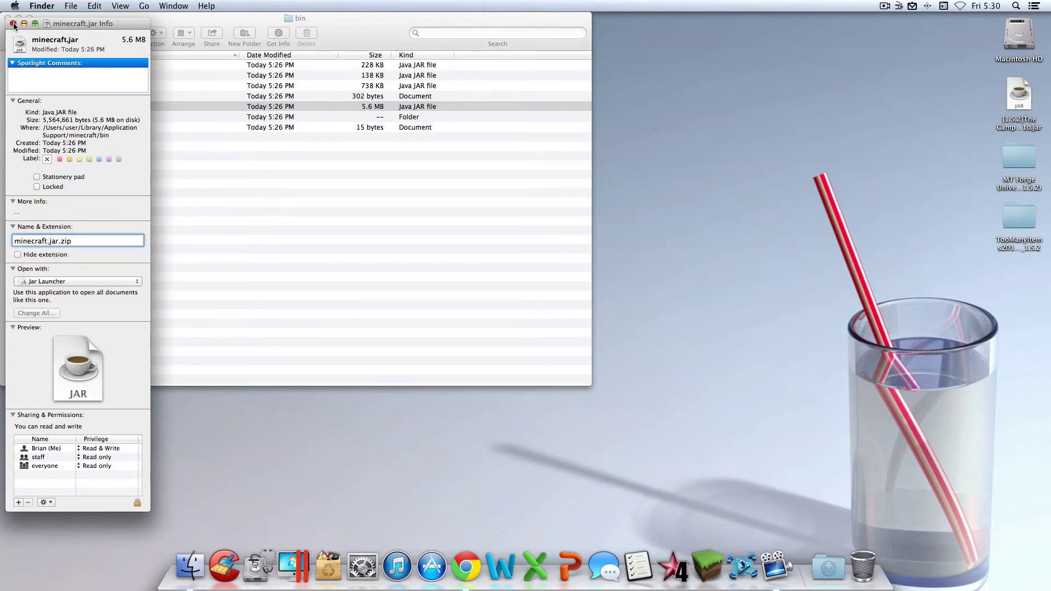
pyautogui.click(13, 24)
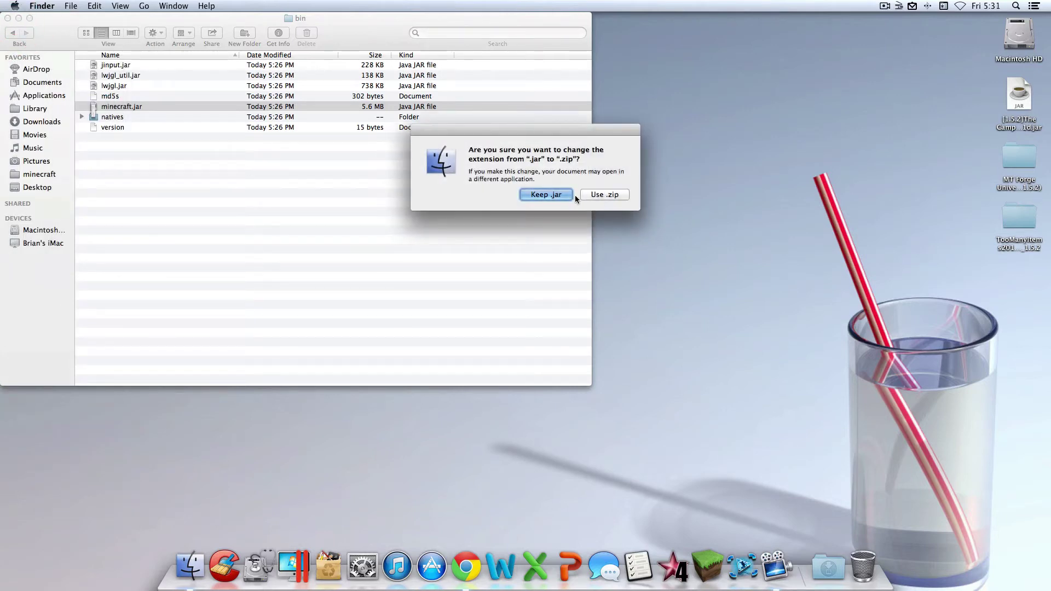
pyautogui.click(612, 195)
# Extract the minecraft.jar.zip archive inside the bin folder
pyautogui.click(364, 188)
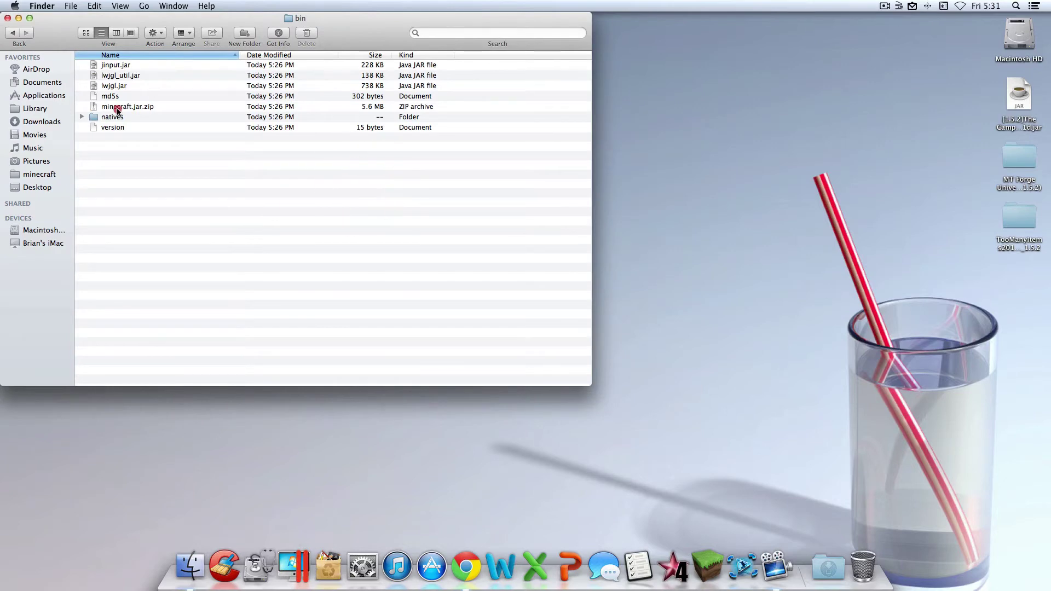
pyautogui.click(114, 109)
pyautogui.doubleClick(158, 107)
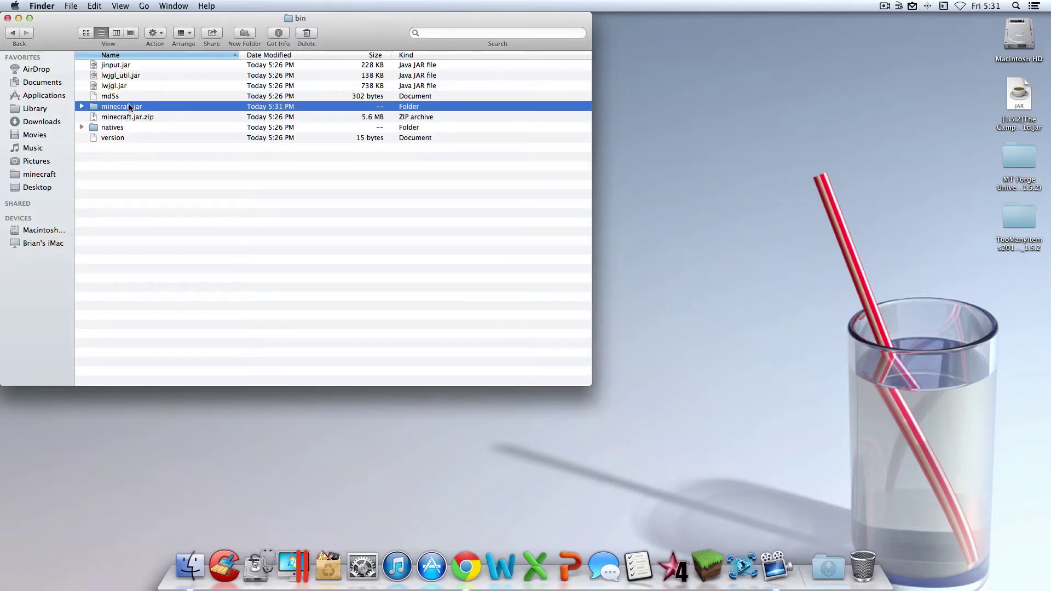
# Move minecraft.jar.zip from the bin folder to the desktop and clean up the desktop icons
pyautogui.click(130, 117)
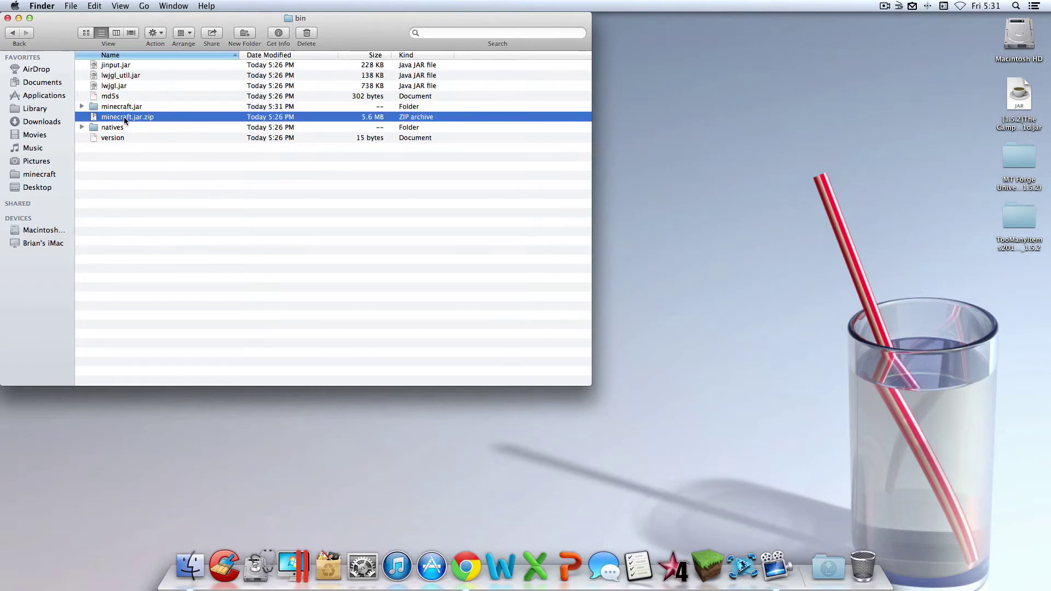
pyautogui.moveTo(141, 117); pyautogui.dragTo(942, 70)
pyautogui.rightClick(885, 134)
pyautogui.click(930, 189)
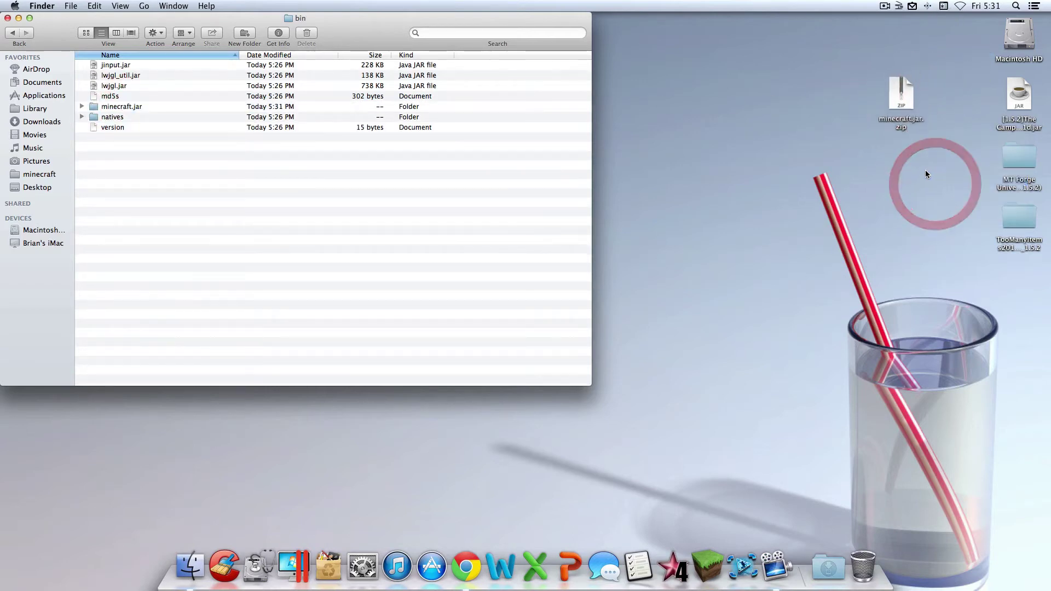
pyautogui.moveTo(903, 104); pyautogui.dragTo(921, 60)
pyautogui.rightClick(912, 115)
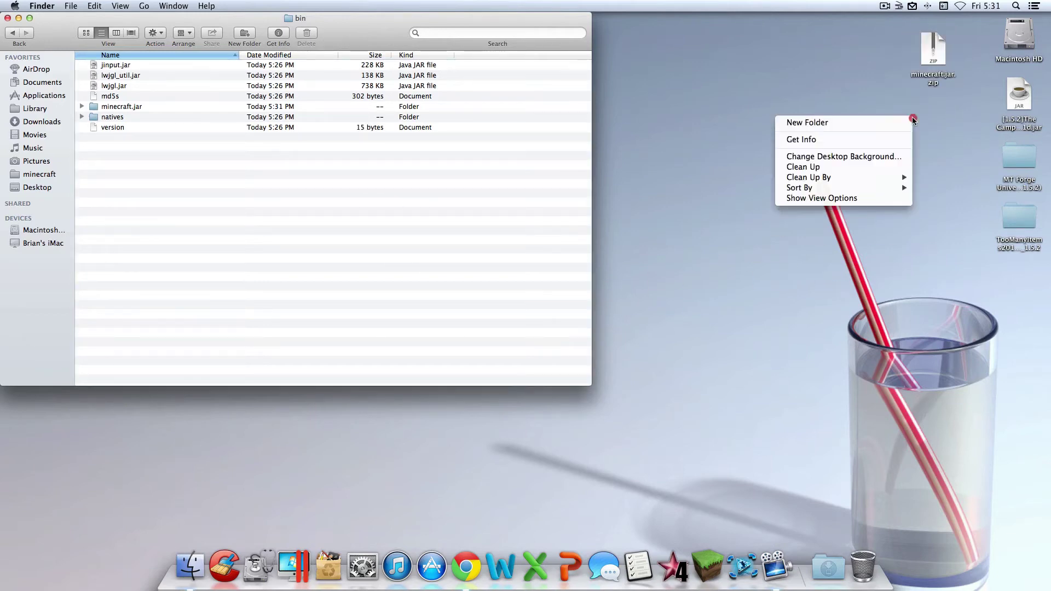
pyautogui.click(901, 171)
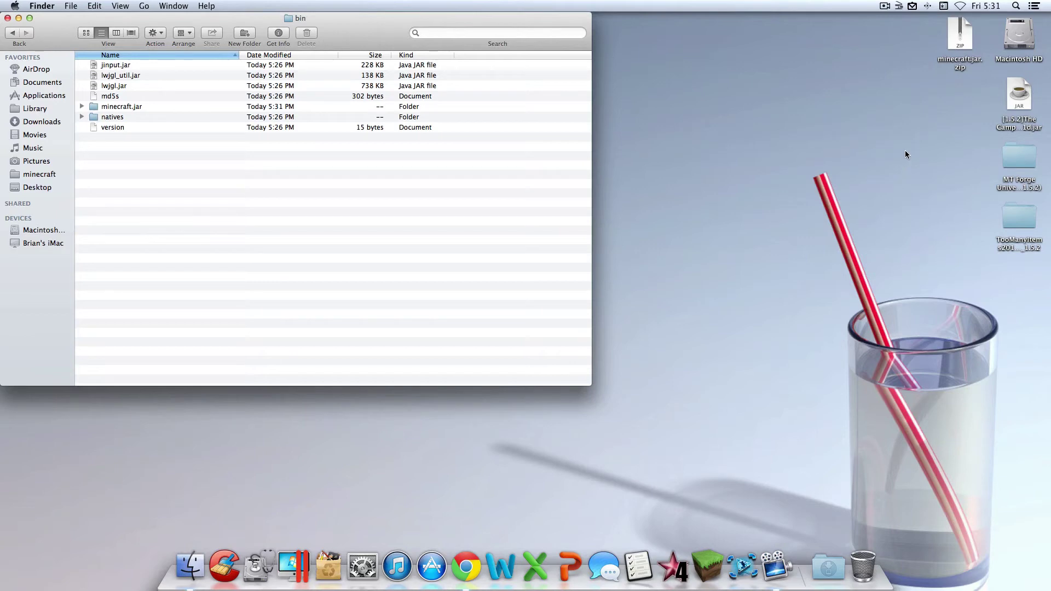
# Open the extracted minecraft.jar folder and the desktop's MT Forge Universal (1.5.2) folder, with their windows side by side
pyautogui.click(171, 109)
pyautogui.doubleClick(168, 109)
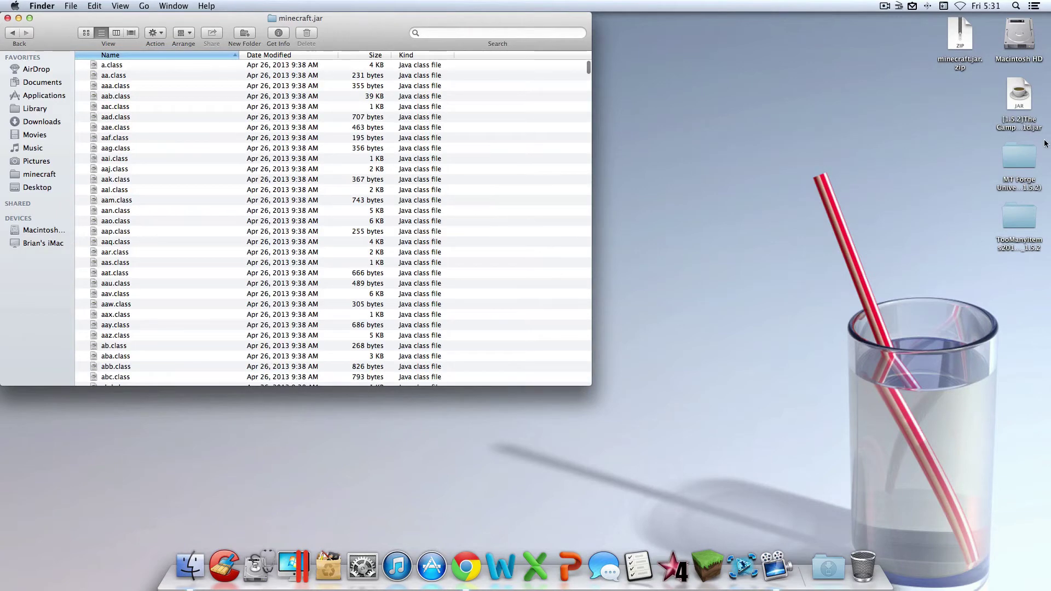
pyautogui.click(1017, 158)
pyautogui.doubleClick(1018, 158)
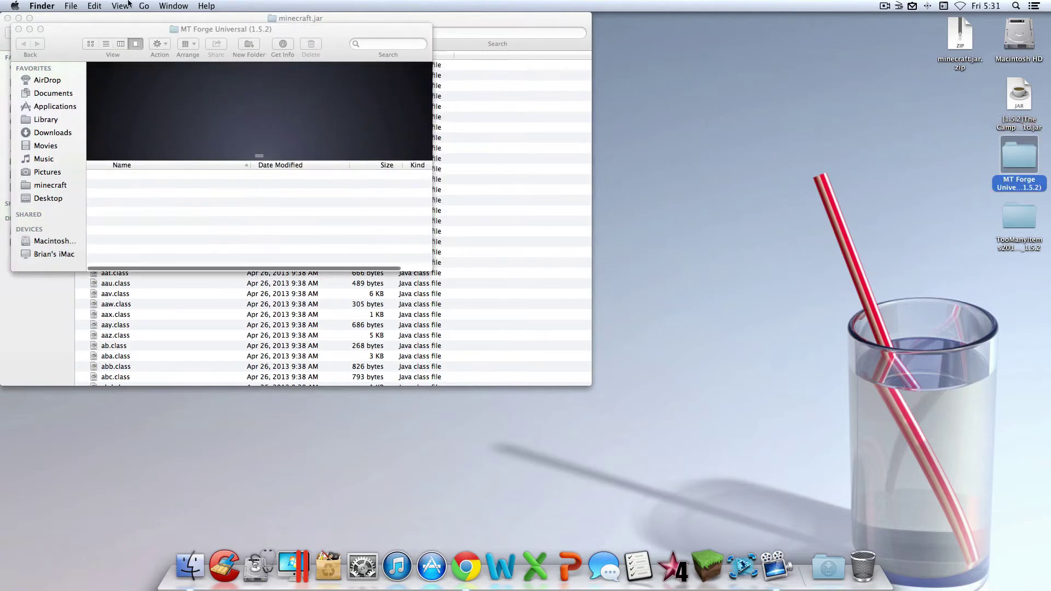
pyautogui.moveTo(215, 28); pyautogui.dragTo(767, 3)
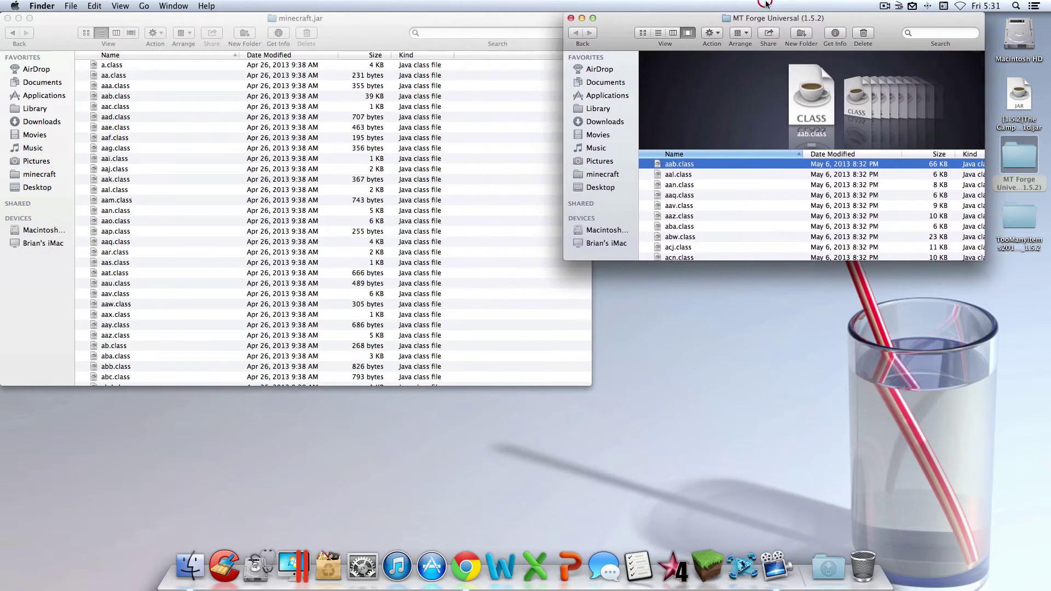
# Copy all files from MT Forge Universal (1.5.2) into the minecraft.jar folder, replacing all existing items, and close the Forge window
pyautogui.press('super+a')
pyautogui.scroll(15, 698, 225)
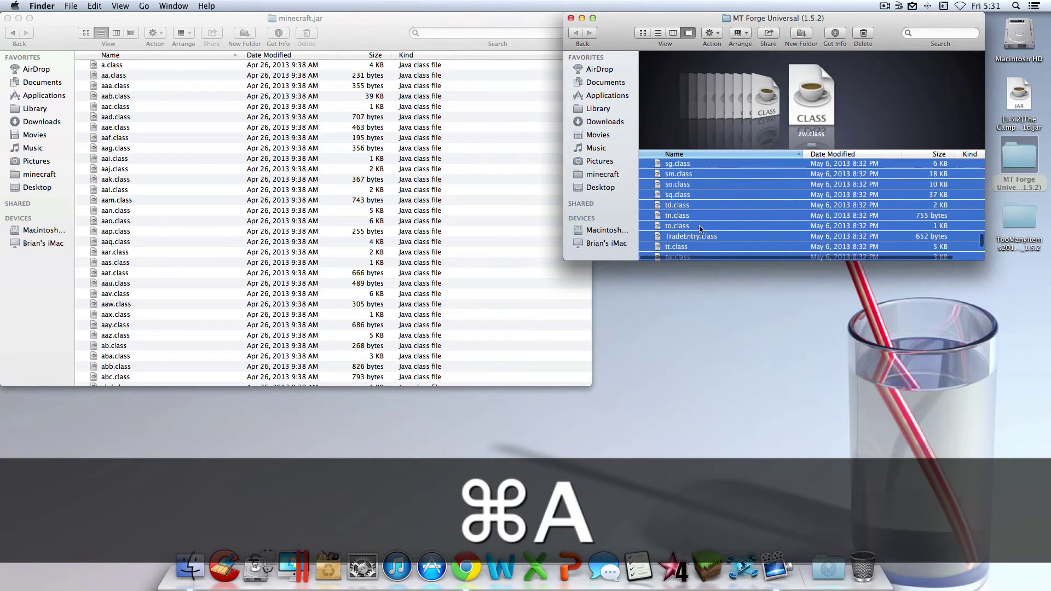
pyautogui.rightClick(690, 199)
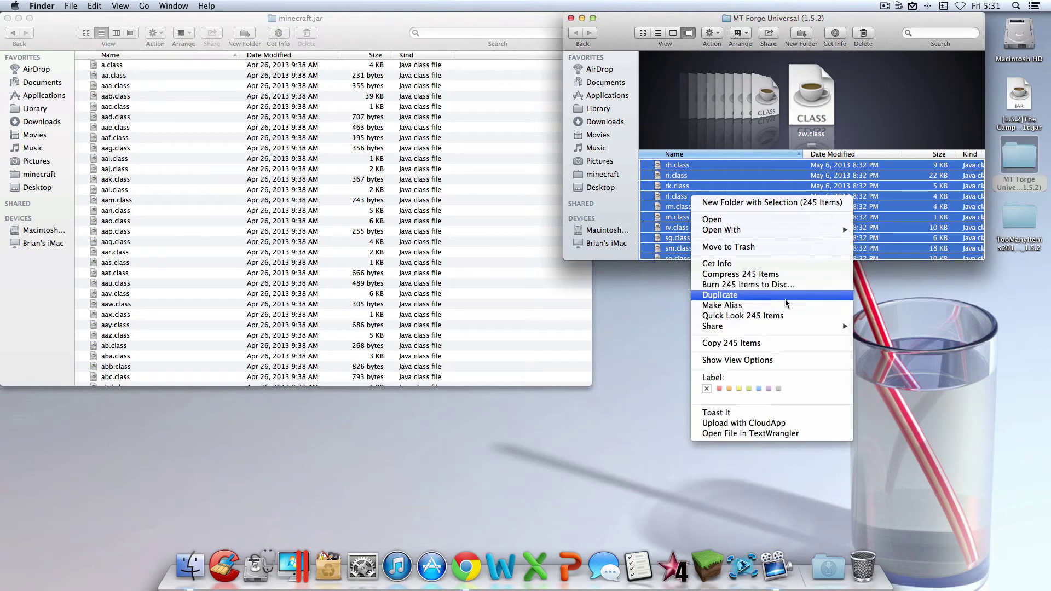
pyautogui.click(792, 344)
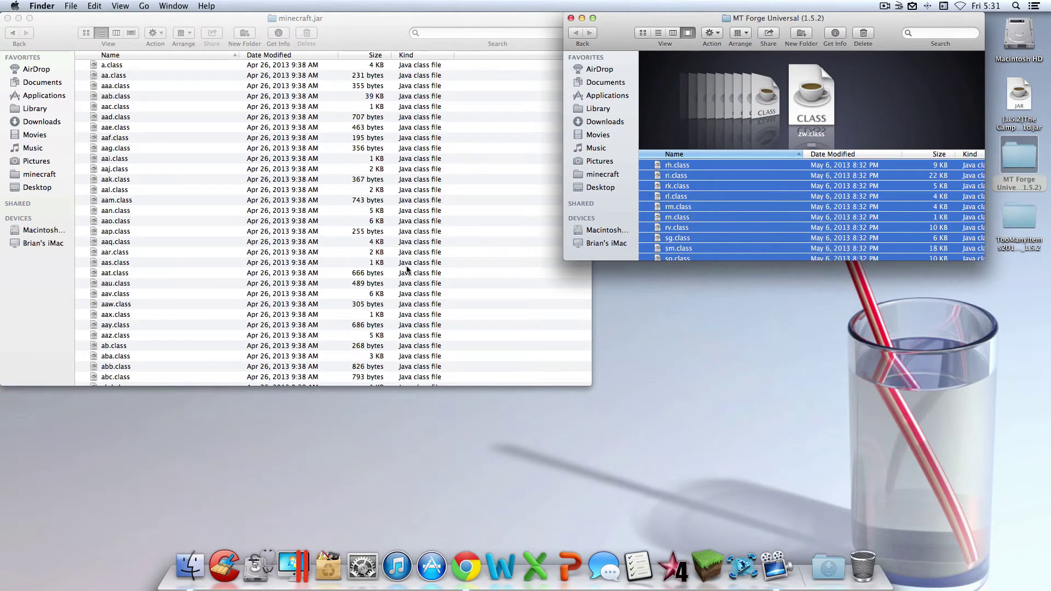
pyautogui.click(500, 234)
pyautogui.press('super+v')
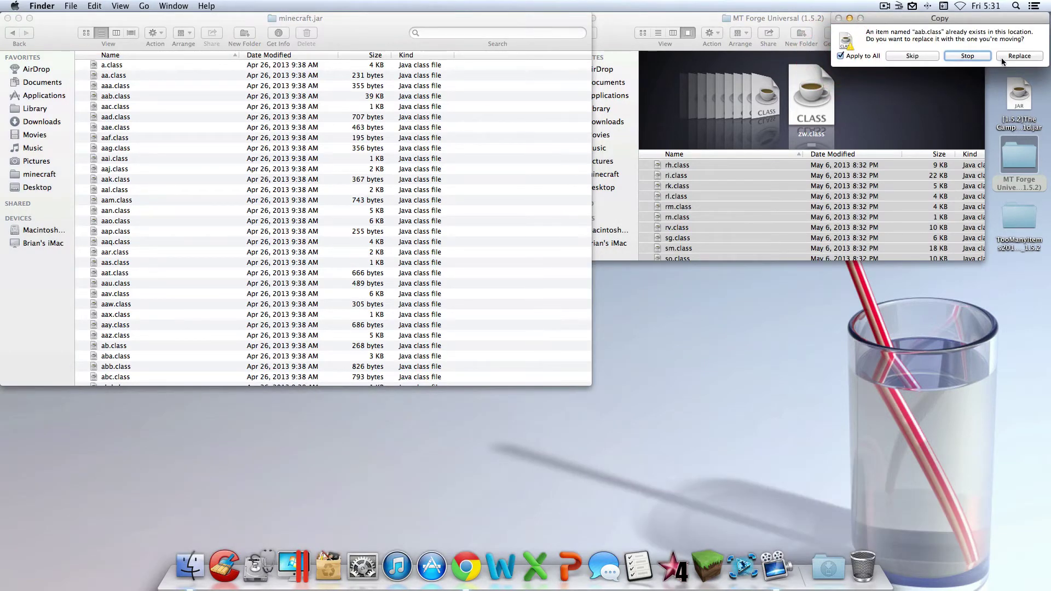
pyautogui.click(1003, 57)
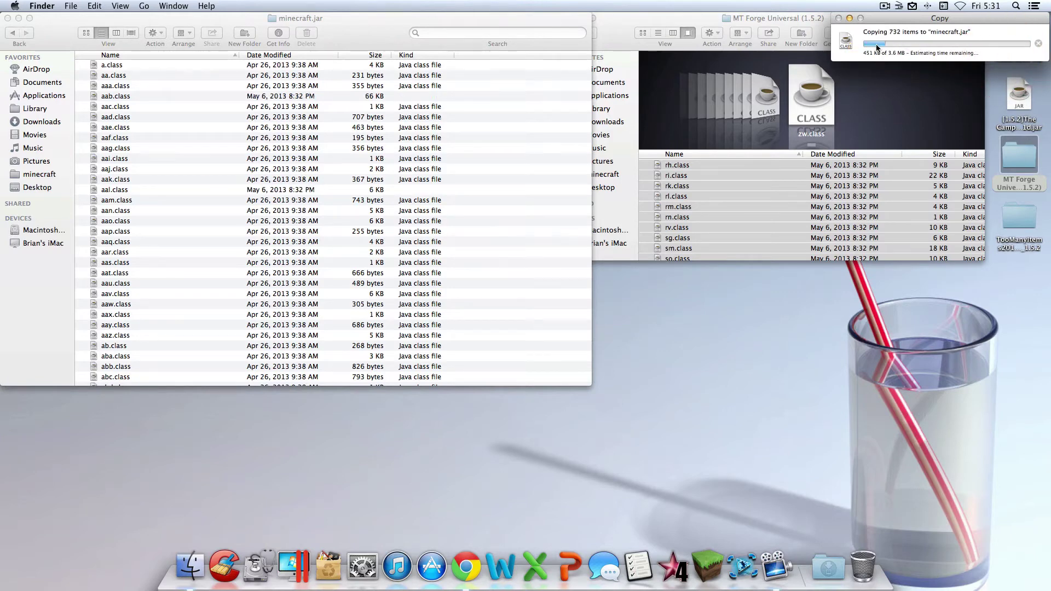
pyautogui.click(615, 31)
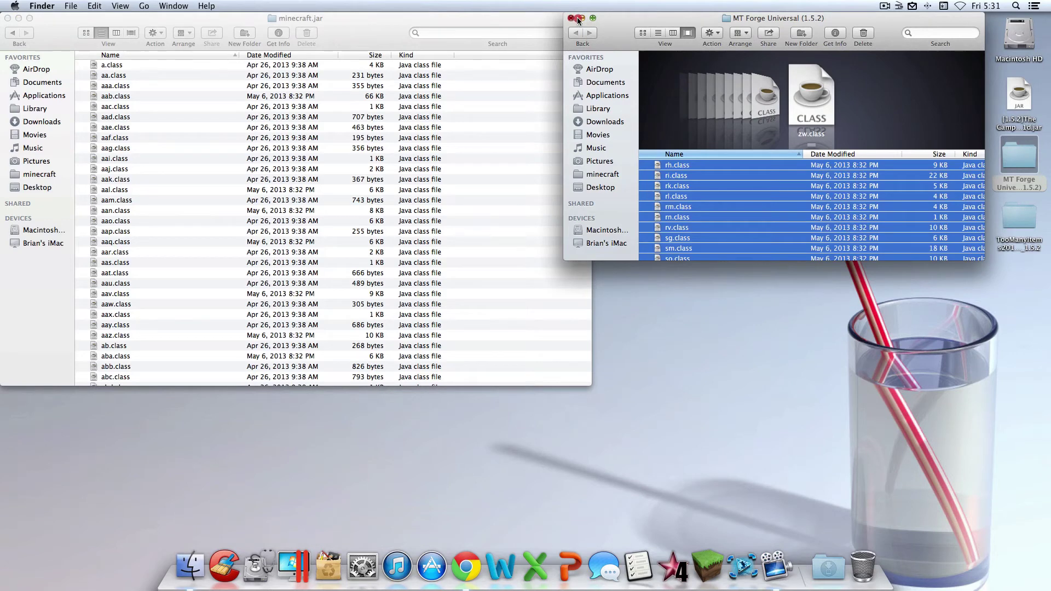
pyautogui.click(759, 21)
pyautogui.click(573, 18)
pyautogui.click(746, 159)
# Open the TooManyItems folder from the desktop and place its window beside the minecraft.jar window
pyautogui.click(1024, 230)
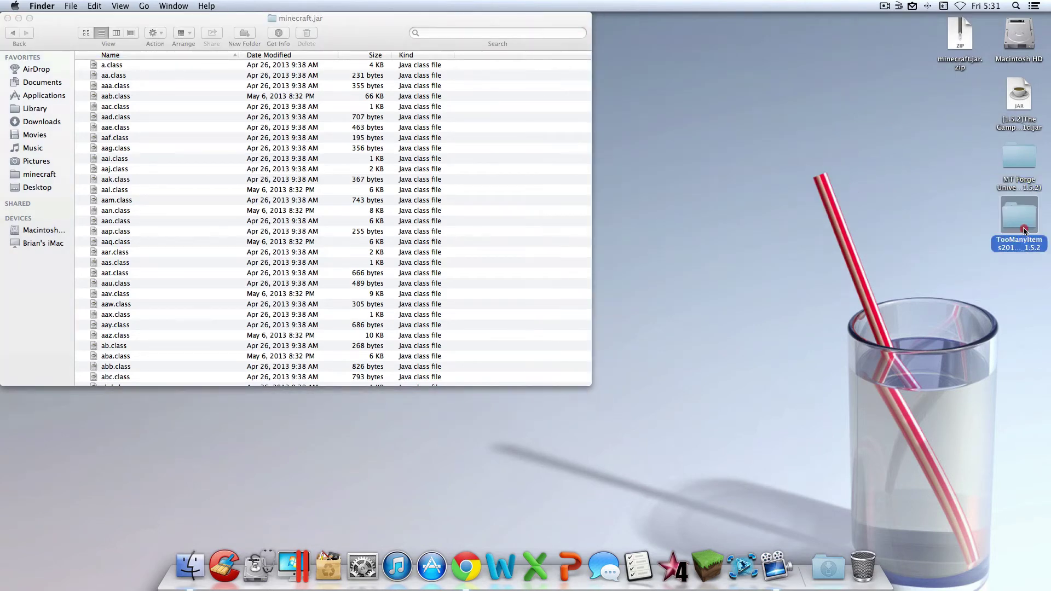
pyautogui.doubleClick(1019, 226)
pyautogui.moveTo(180, 24); pyautogui.dragTo(789, 2)
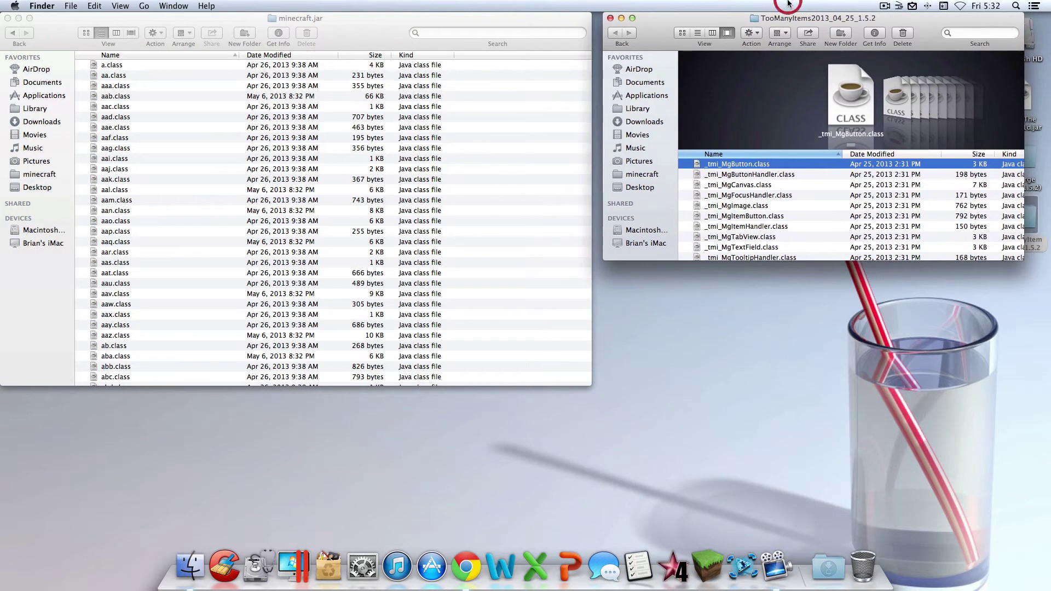
# Copy all TooManyItems files into the minecraft.jar folder and close the TooManyItems window
pyautogui.click(810, 174)
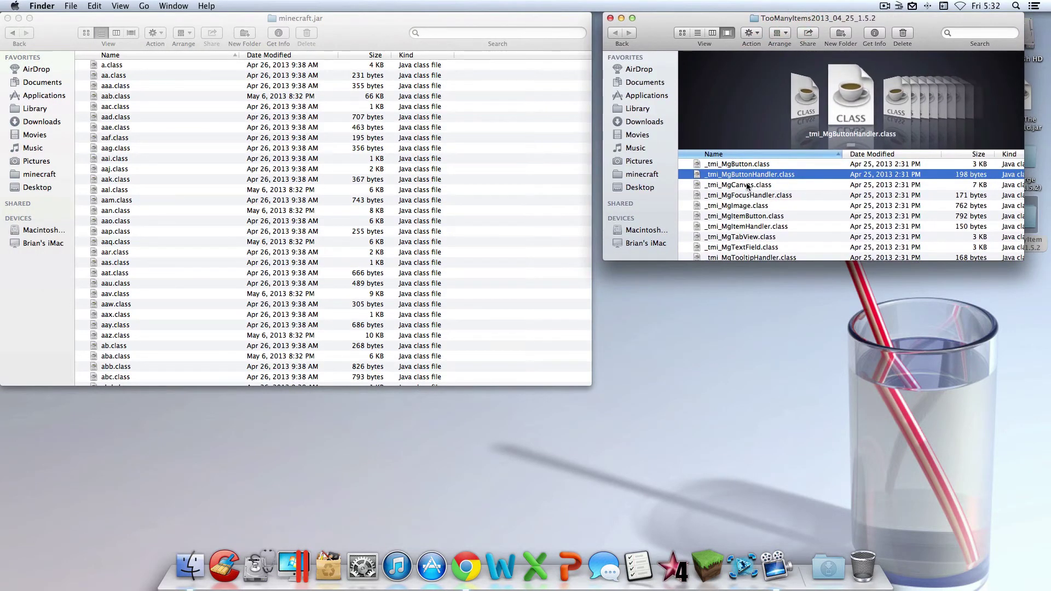
pyautogui.press('super+a')
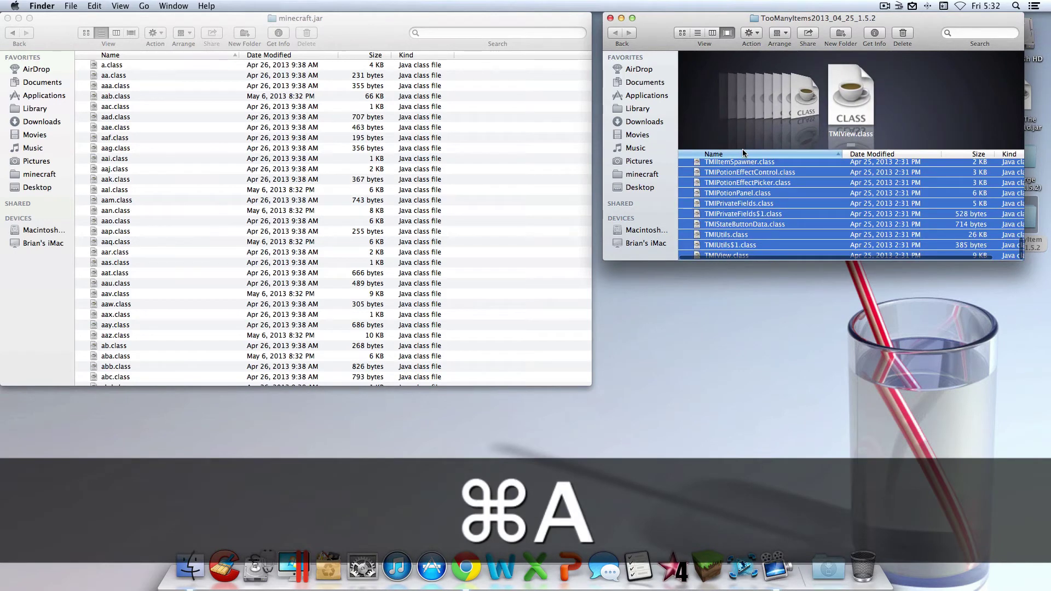
pyautogui.press('super+c')
pyautogui.rightClick(764, 185)
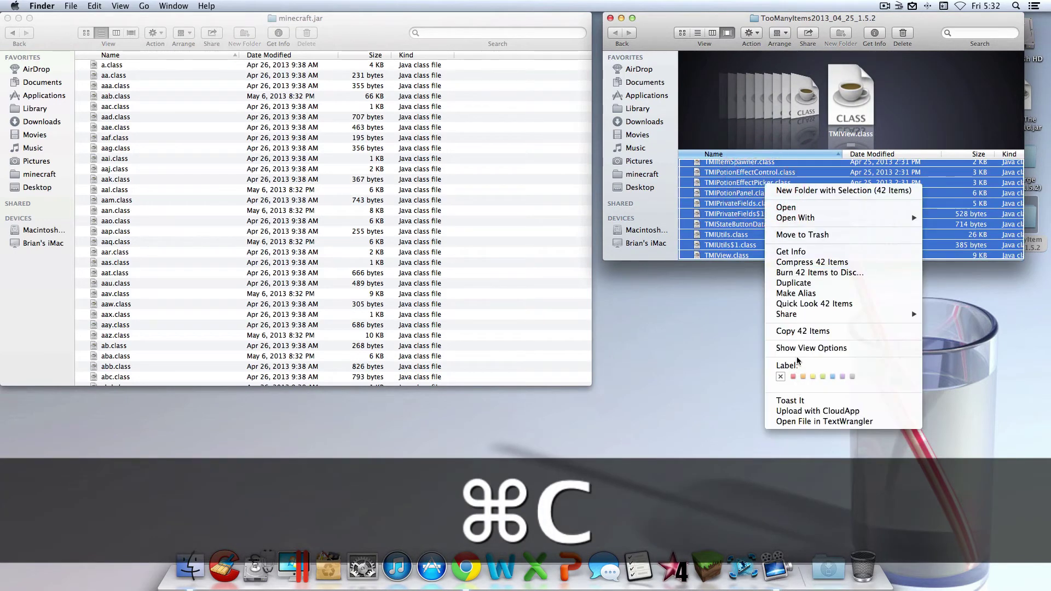
pyautogui.click(805, 331)
pyautogui.click(447, 229)
pyautogui.press('super+v')
pyautogui.click(1039, 56)
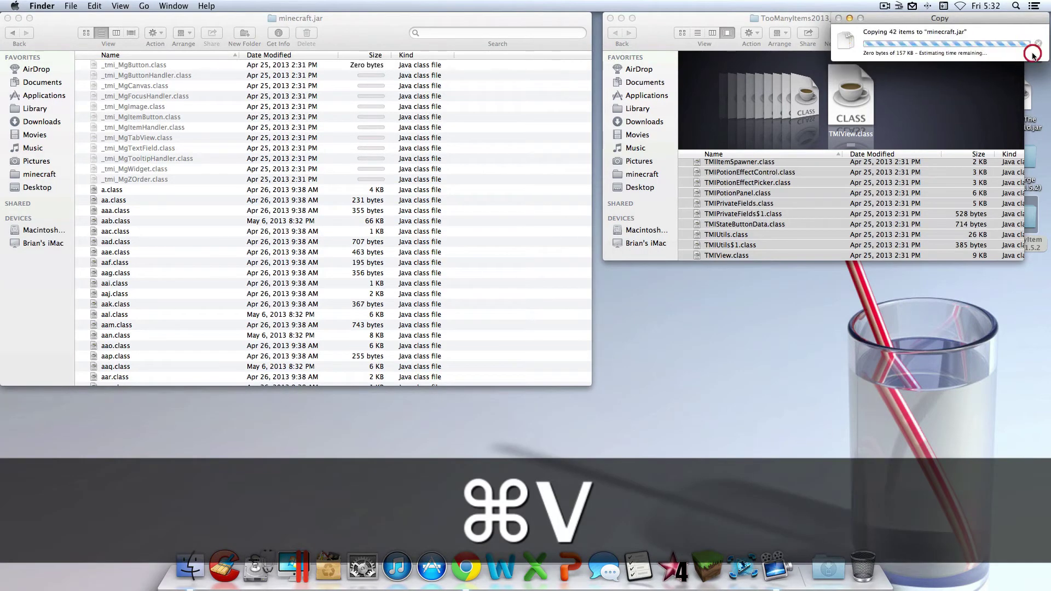
pyautogui.click(608, 17)
# Go back from the minecraft.jar folder to the main minecraft folder
pyautogui.click(13, 34)
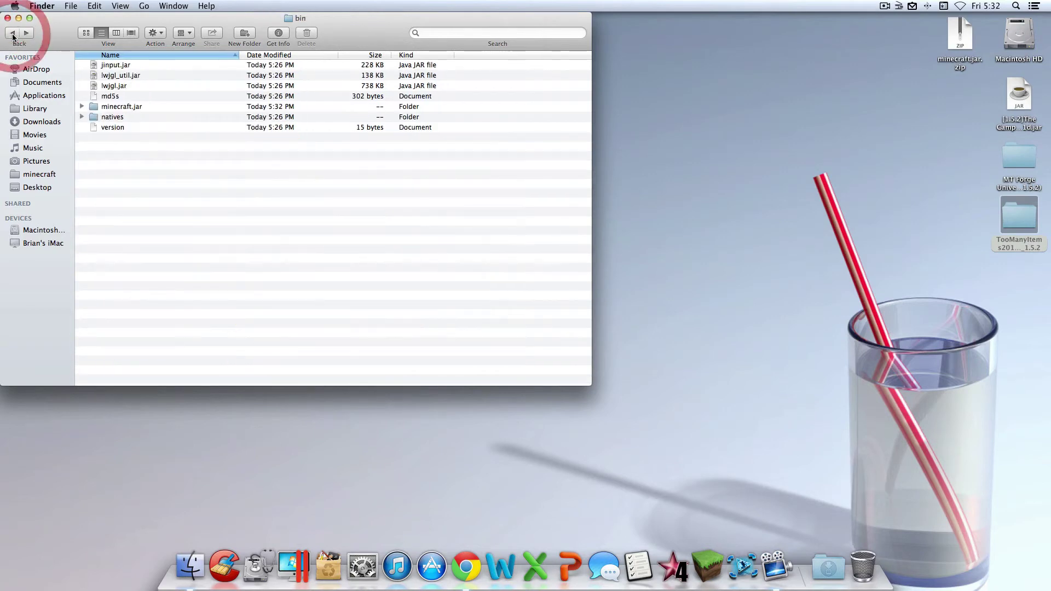
pyautogui.click(12, 34)
pyautogui.click(25, 33)
pyautogui.click(26, 34)
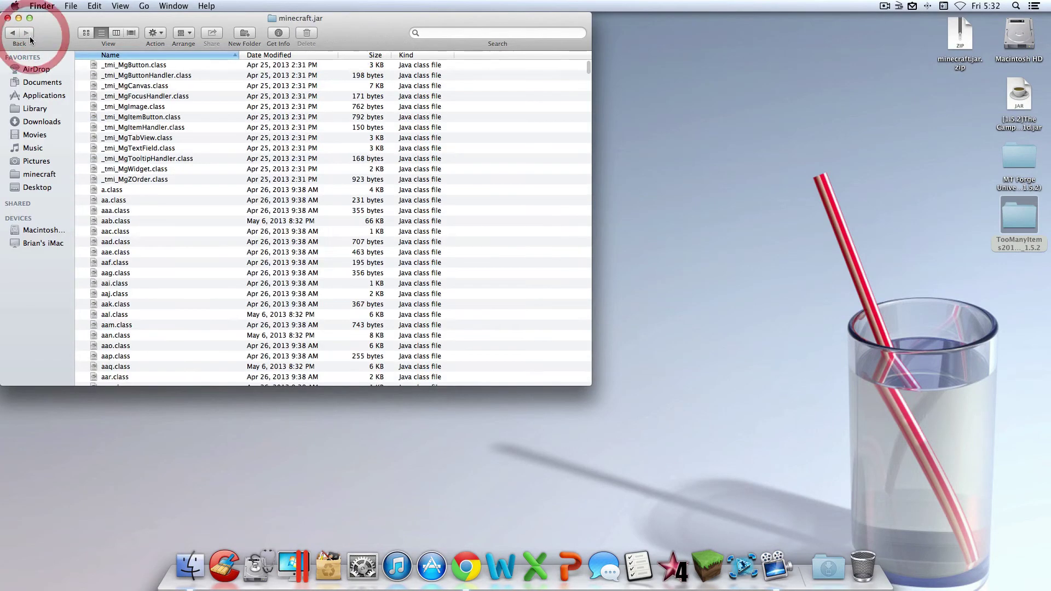
pyautogui.click(13, 34)
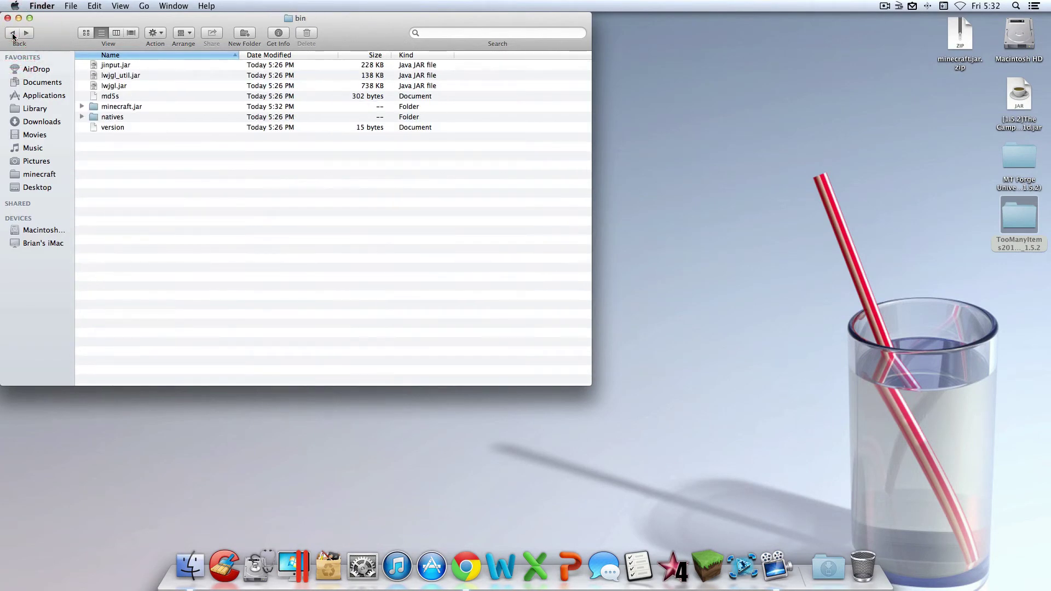
pyautogui.click(13, 34)
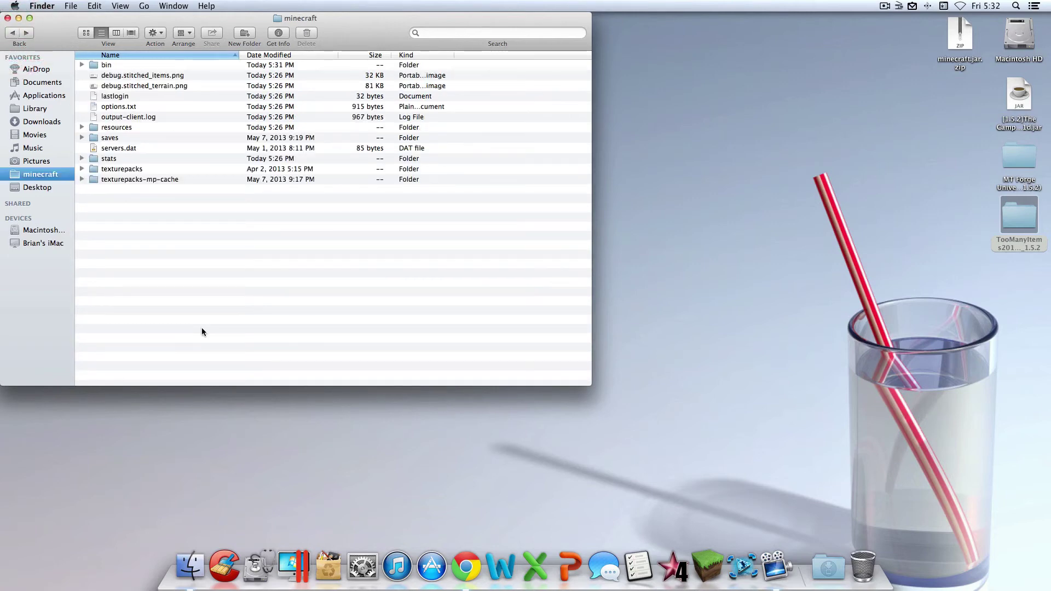
# Create a new folder named mods inside the minecraft folder and select it
pyautogui.rightClick(190, 253)
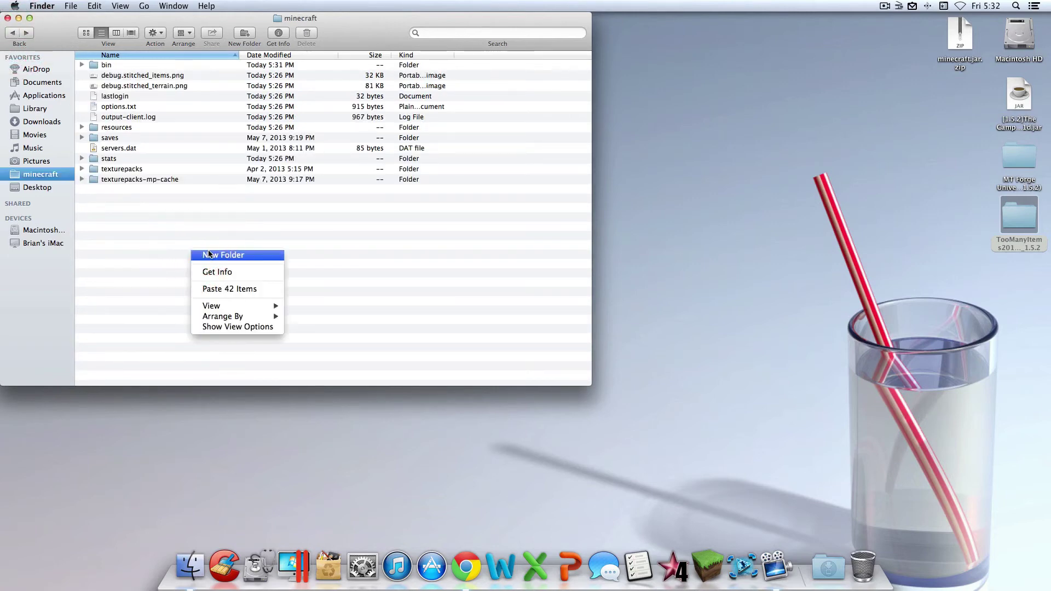
pyautogui.click(195, 215)
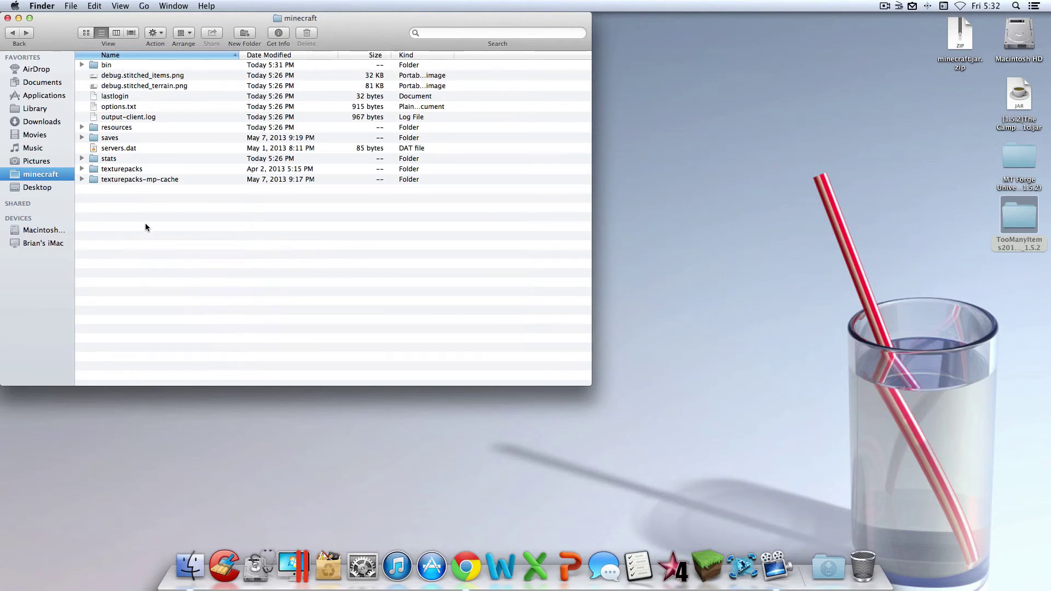
pyautogui.rightClick(245, 249)
pyautogui.click(315, 256)
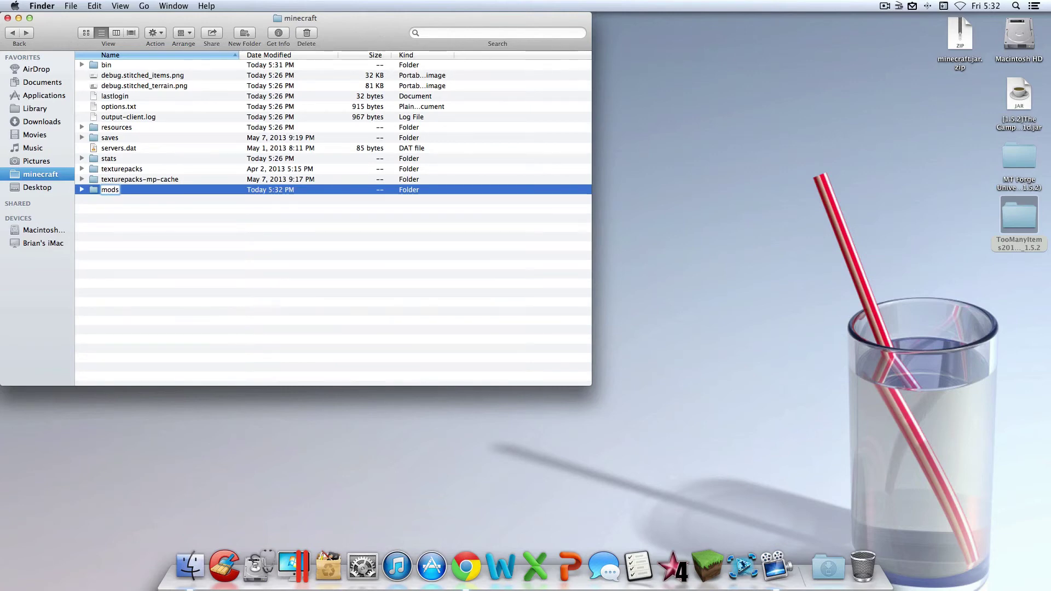
pyautogui.click(327, 279)
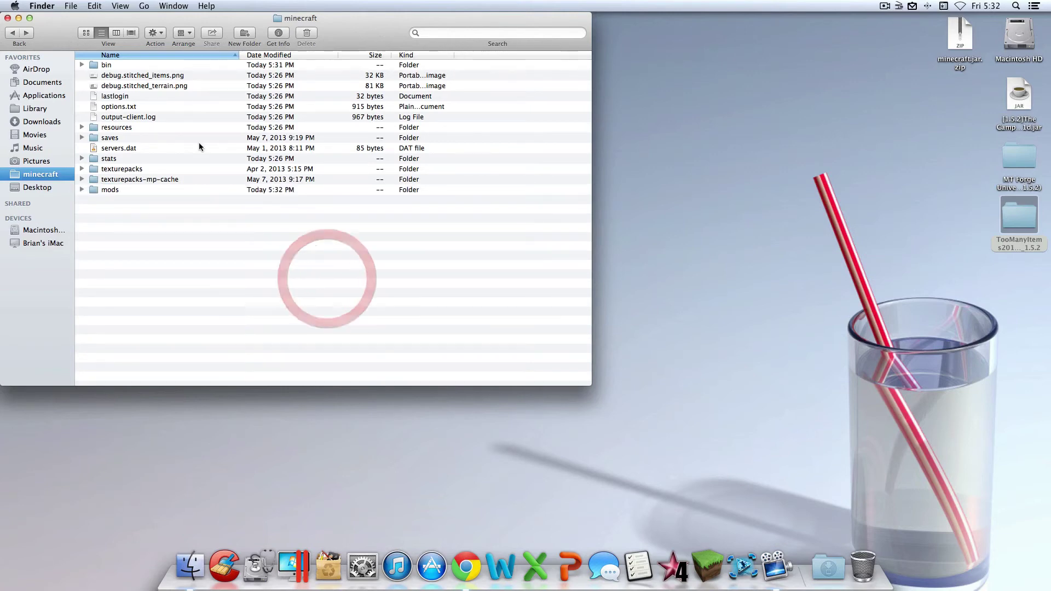
pyautogui.click(132, 108)
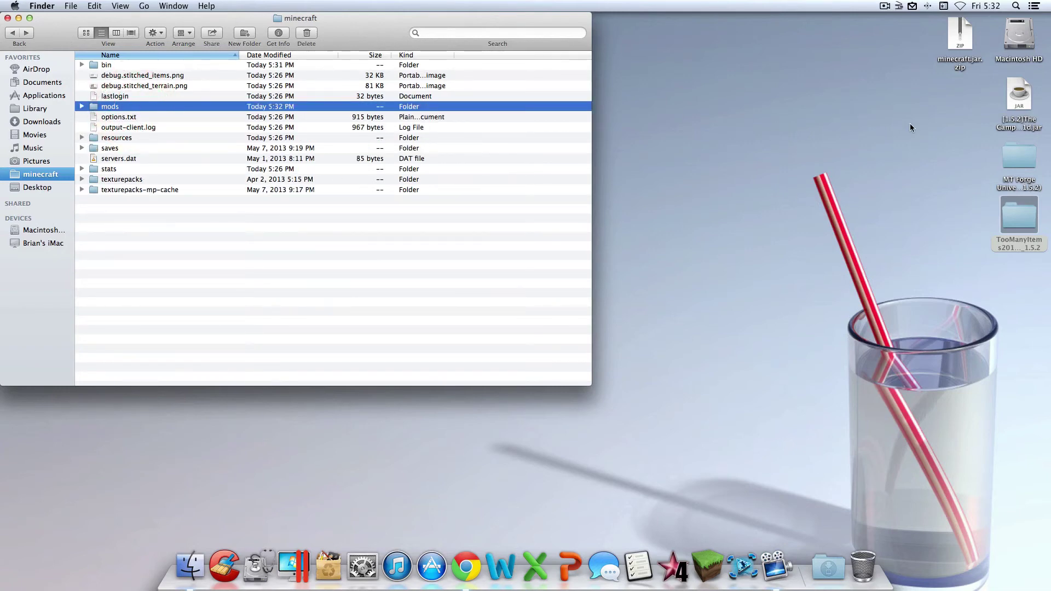
# Move The Camping Mod 1.0.1d jar from the desktop into the mods folder, check the folder and close the minecraft window
pyautogui.moveTo(1019, 97); pyautogui.dragTo(198, 108)
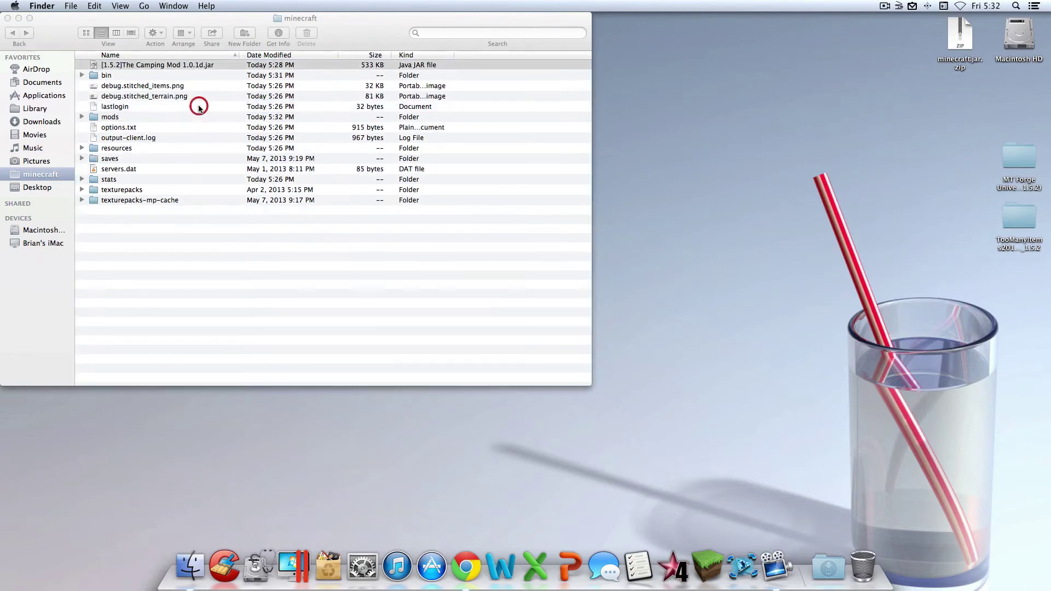
pyautogui.moveTo(185, 64); pyautogui.dragTo(117, 119)
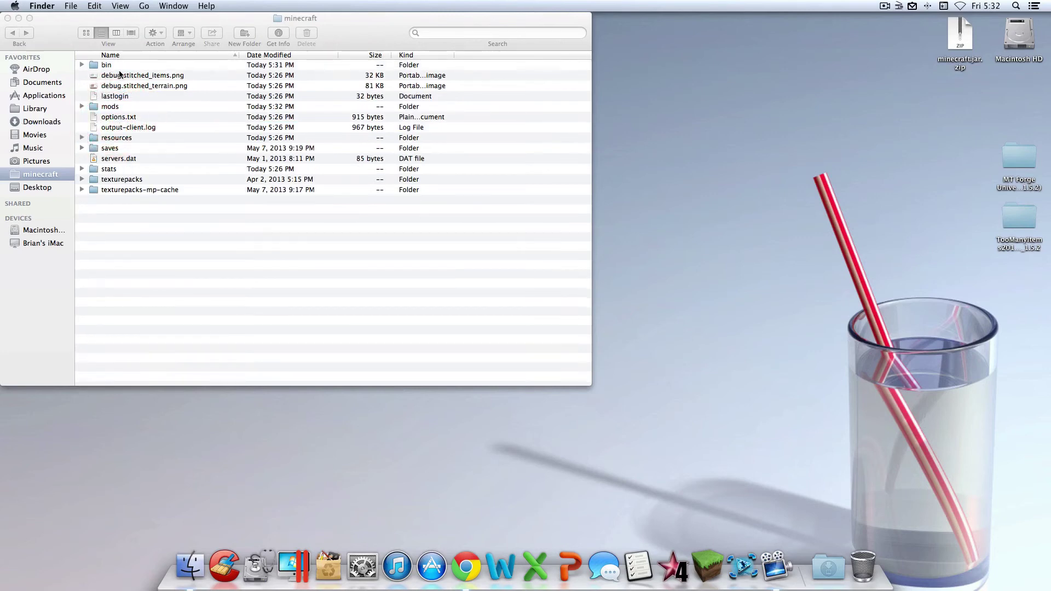
pyautogui.doubleClick(121, 111)
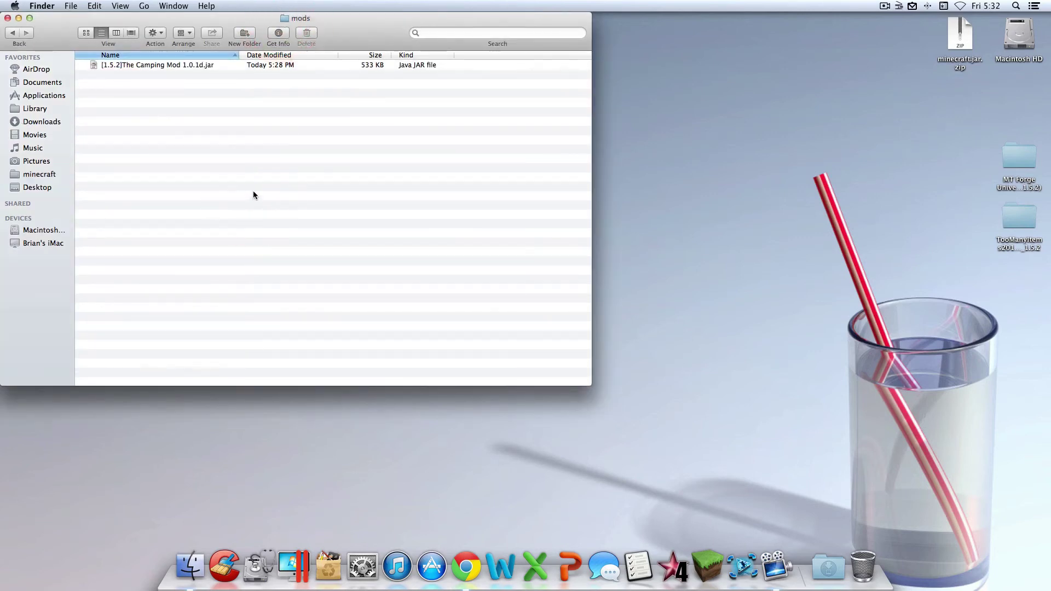
pyautogui.click(11, 34)
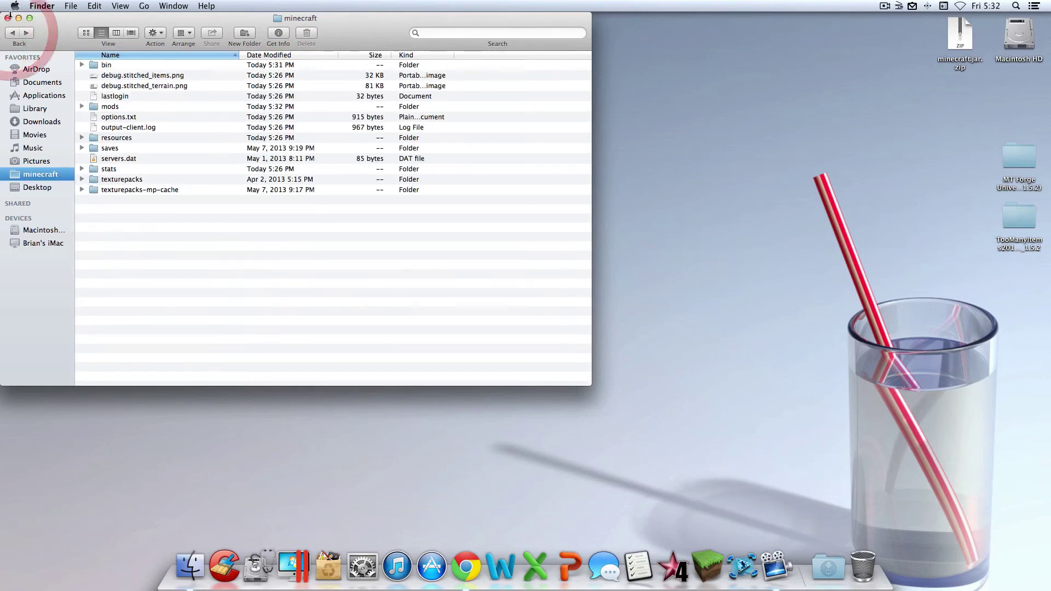
pyautogui.click(7, 18)
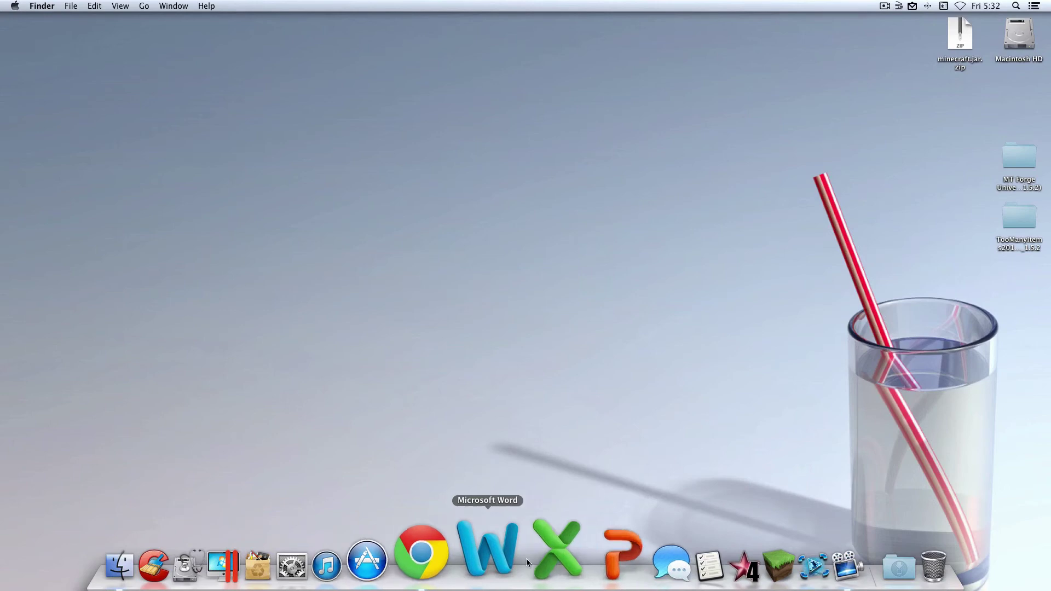
# Launch Minecraft, log in with the remembered account and enlarge the game window
pyautogui.click(714, 554)
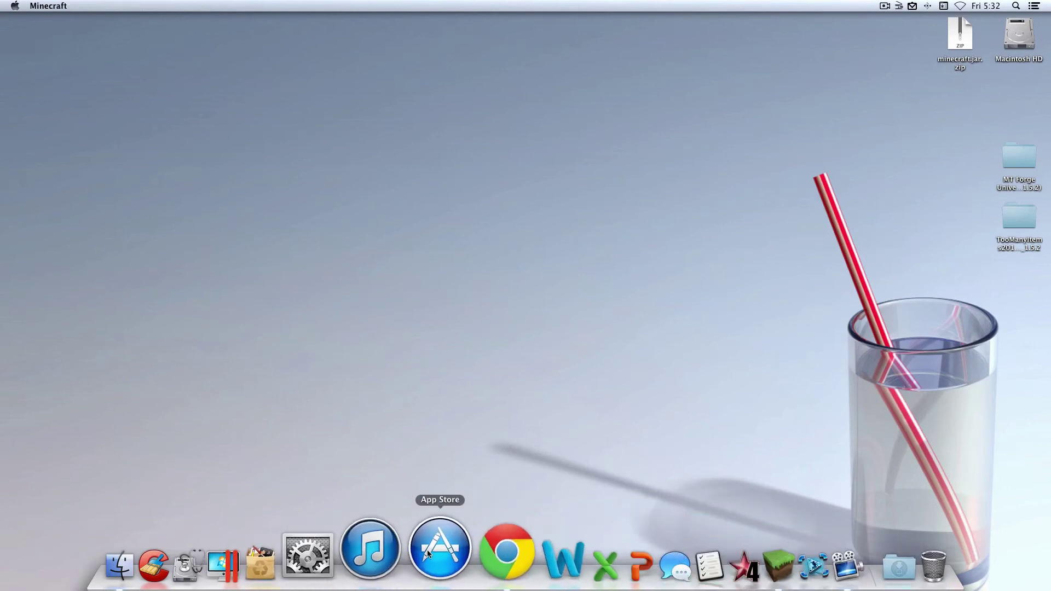
pyautogui.rightClick(466, 535)
pyautogui.click(481, 496)
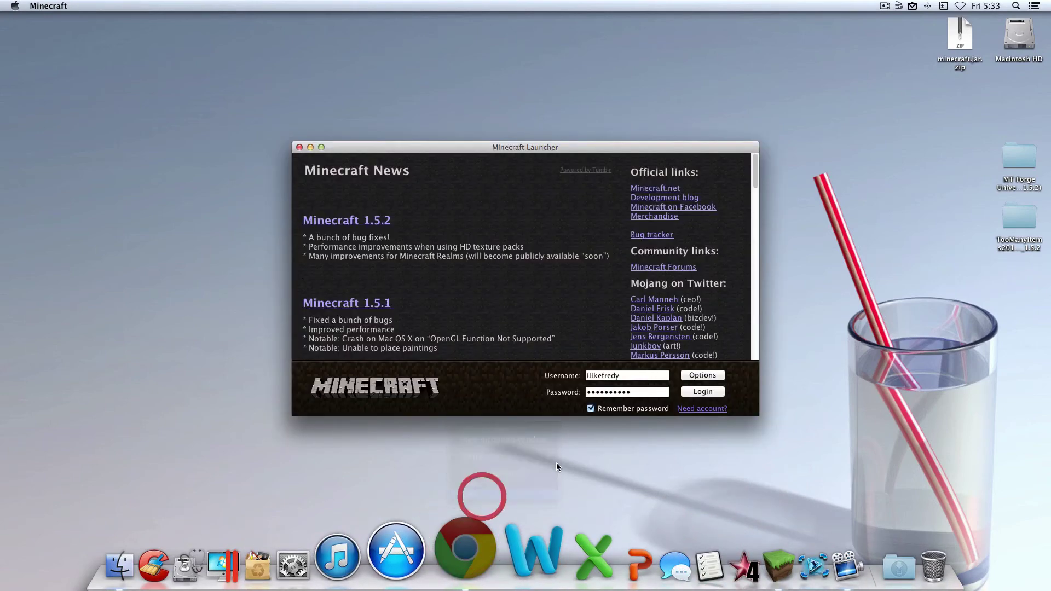
pyautogui.click(706, 392)
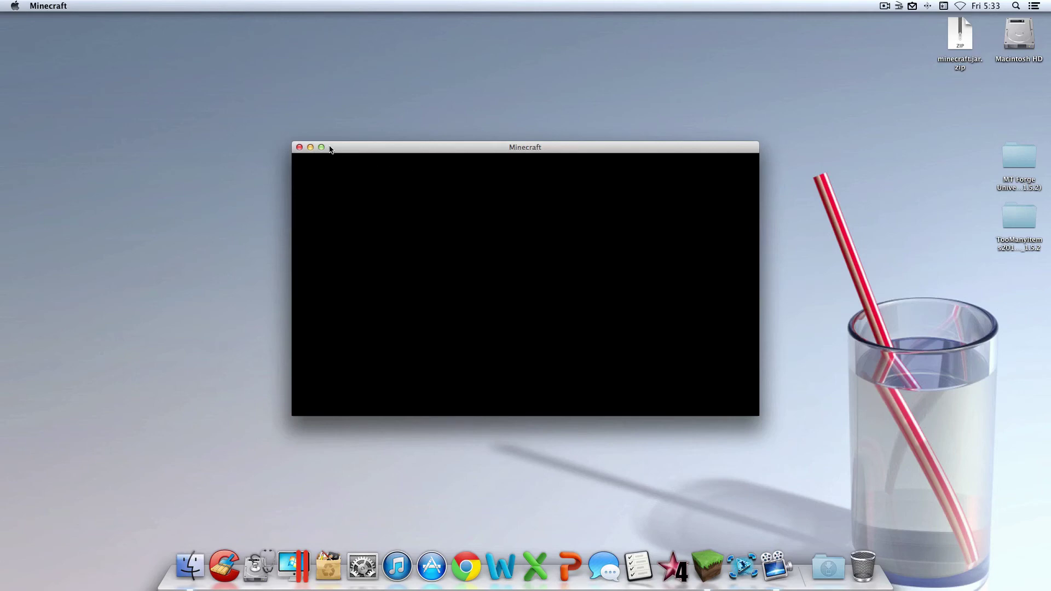
pyautogui.click(321, 147)
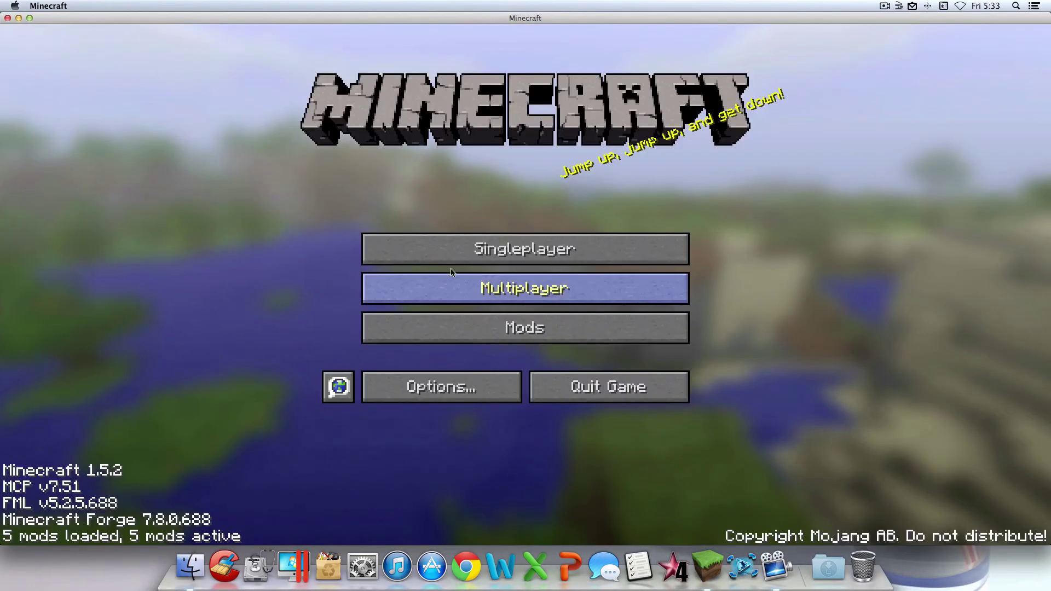
# Open the existing The Forest singleplayer world, look at the inventory, and save and quit to the title screen
pyautogui.click(540, 239)
pyautogui.doubleClick(534, 244)
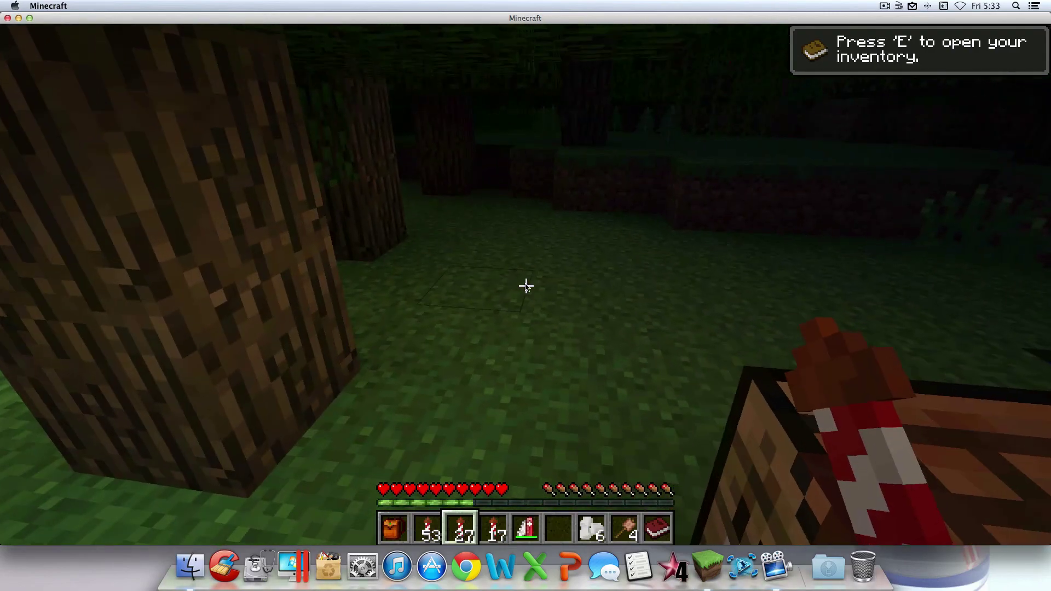
pyautogui.press('e')
pyautogui.press('e')
pyautogui.press('Escape')
pyautogui.click(486, 333)
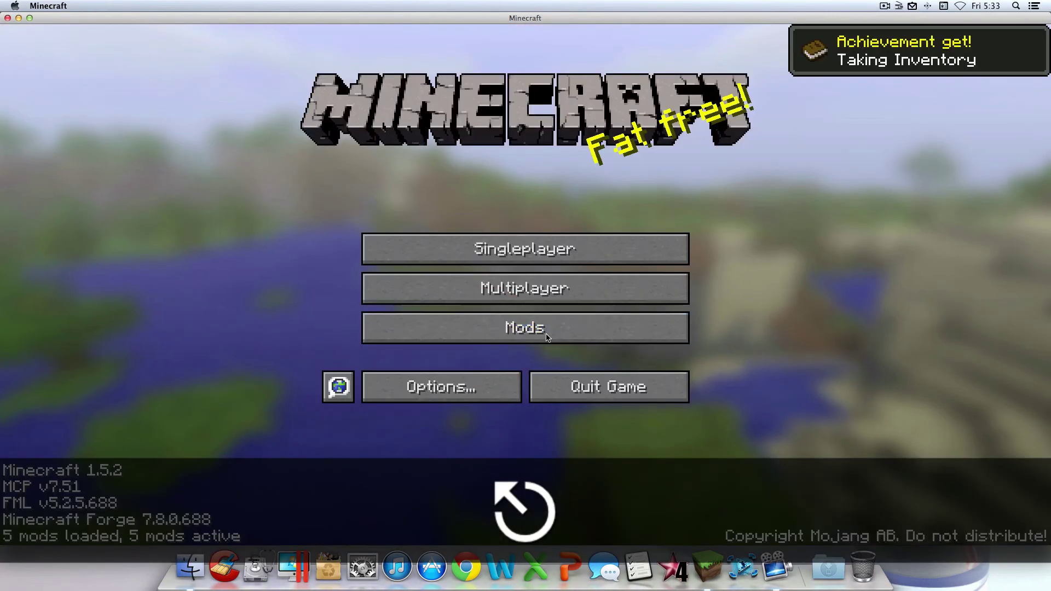
# Create a new singleplayer world with the default settings
pyautogui.click(529, 253)
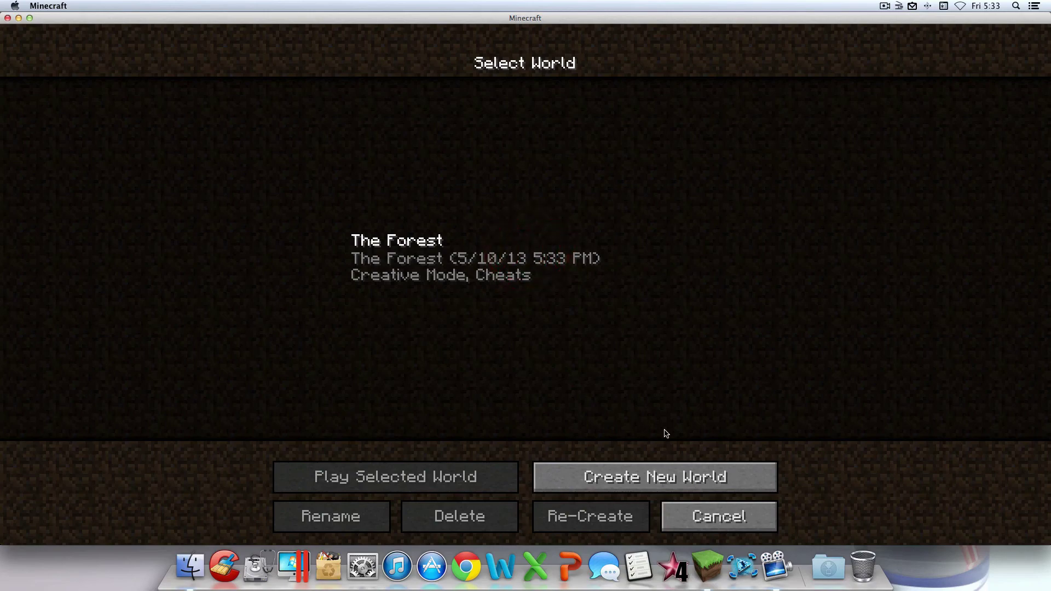
pyautogui.click(678, 477)
pyautogui.click(458, 512)
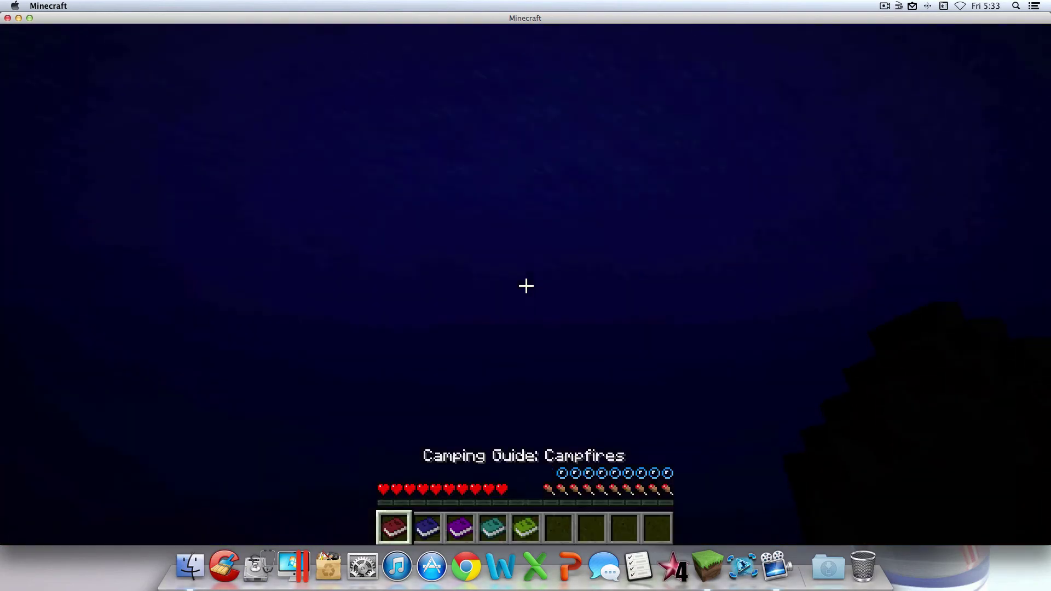
# Switch through the Camping Guide books to The World guide and swim out of the water onto the sandy shore
pyautogui.scroll(1, 526, 286)
pyautogui.scroll(-5, 526, 286)
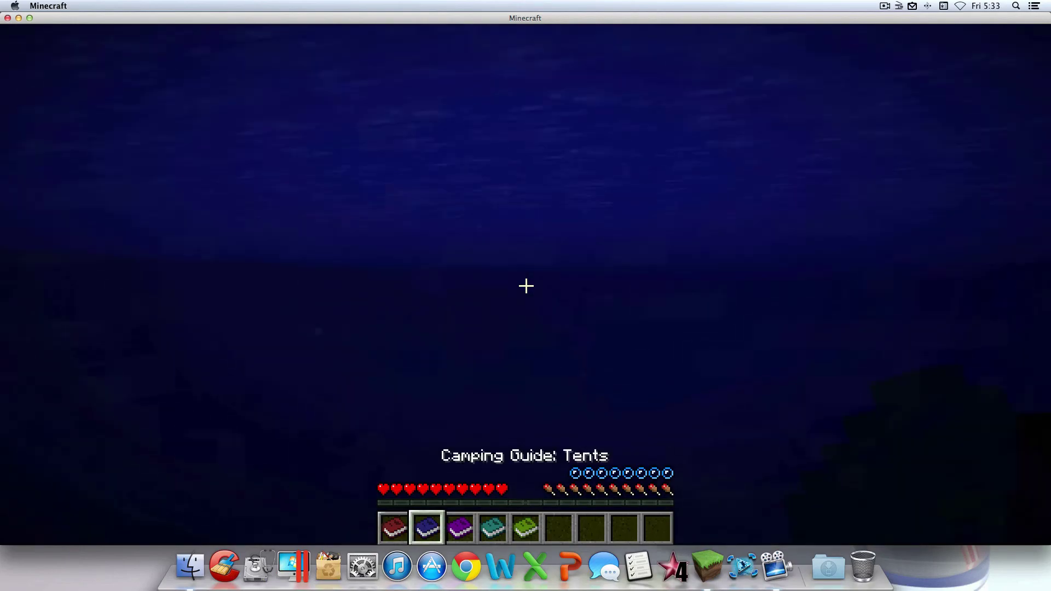
pyautogui.press('w')
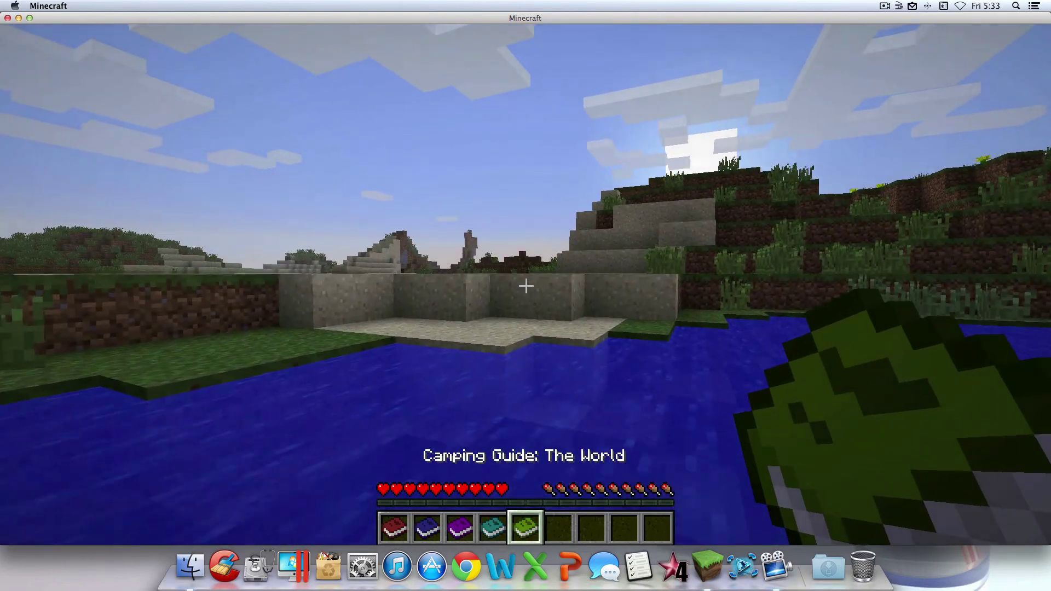
pyautogui.press('w')
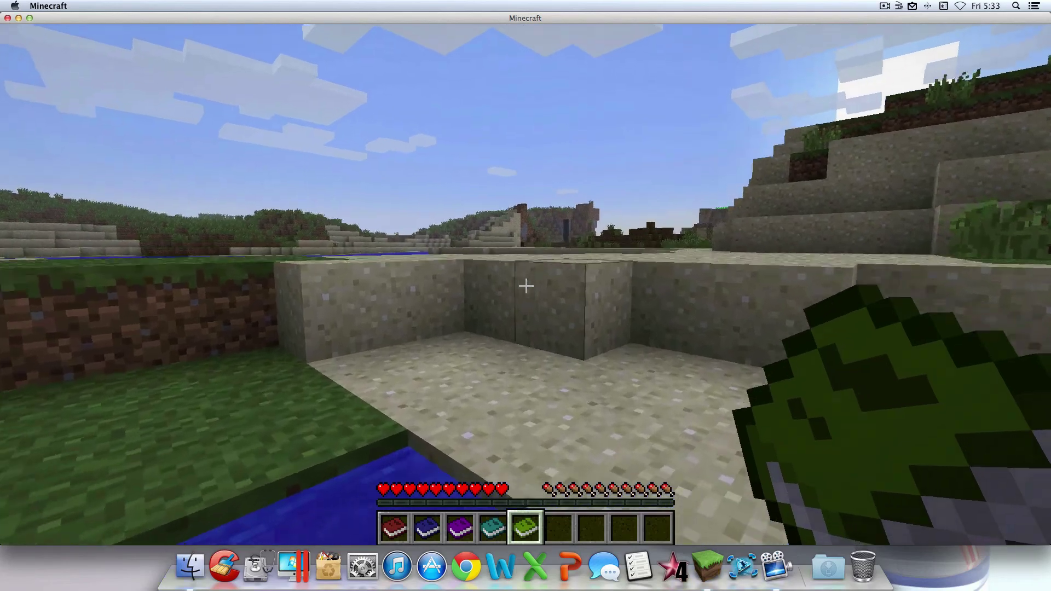
pyautogui.press('w')
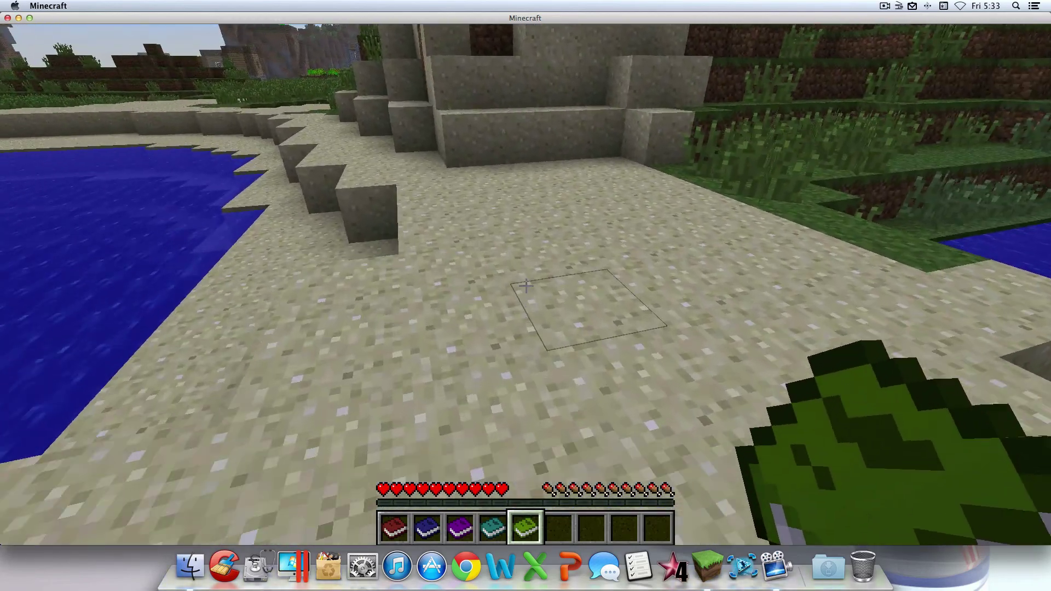
# Open and page through the Camping Guide books in the hotbar, from The World guide back to the Equipment guide
pyautogui.rightClick(525, 286)
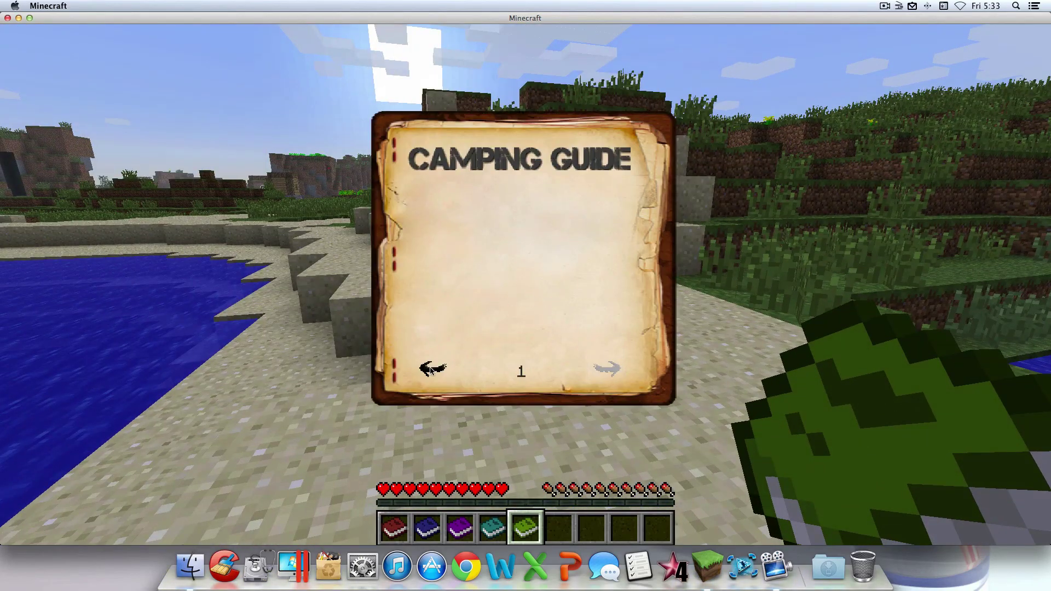
pyautogui.click(602, 368)
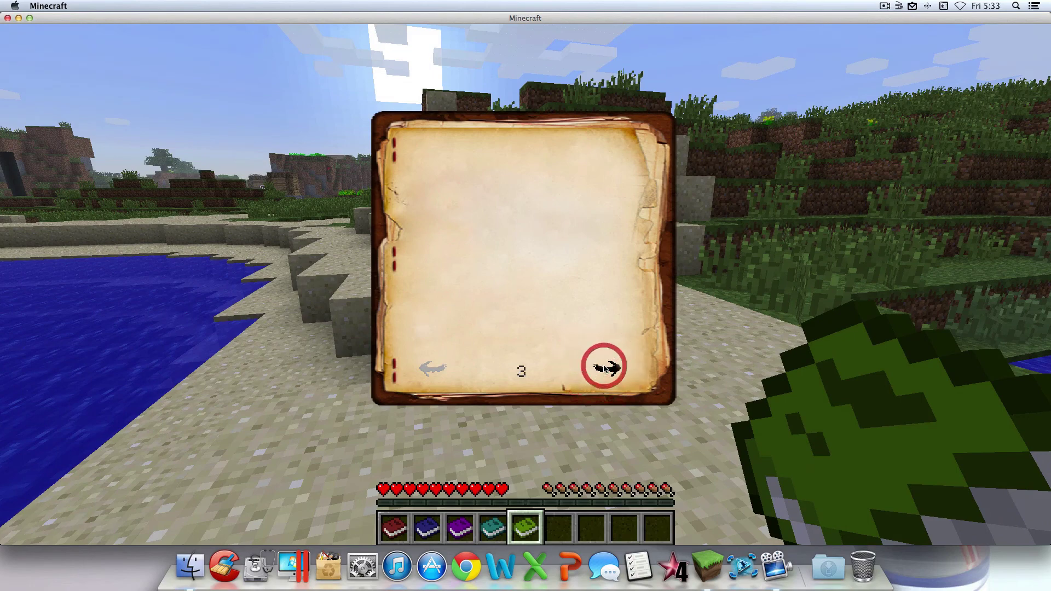
pyautogui.press('Escape')
pyautogui.scroll(1, 525, 296)
pyautogui.rightClick(525, 295)
pyautogui.click(605, 368)
pyautogui.click(606, 369)
pyautogui.press('Escape')
pyautogui.scroll(1, 525, 296)
pyautogui.press('Escape')
pyautogui.press('Escape')
pyautogui.rightClick(525, 286)
pyautogui.press('Escape')
# Add the Camping Mod items, including the Radish, to the hotbar from page 3 of the TooManyItems list
pyautogui.press('e')
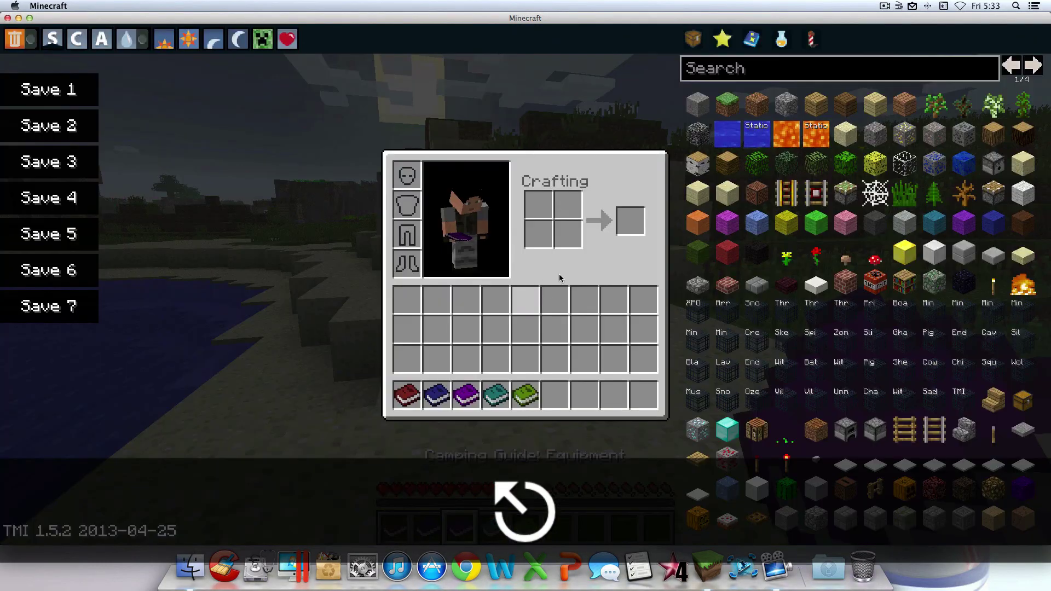
pyautogui.click(1010, 66)
pyautogui.click(1010, 67)
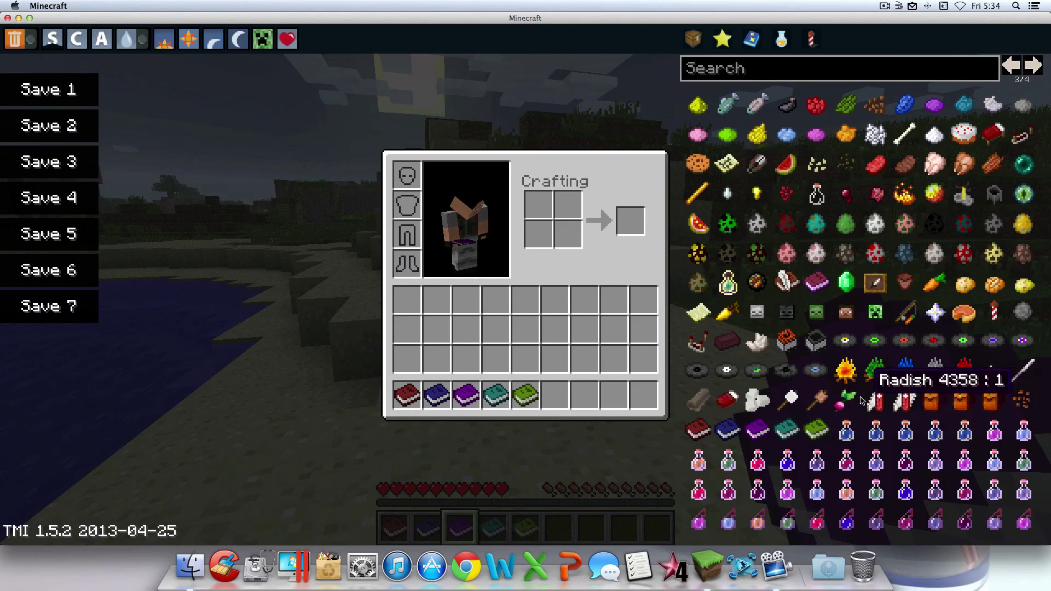
pyautogui.click(819, 401)
pyautogui.click(790, 399)
pyautogui.press('e')
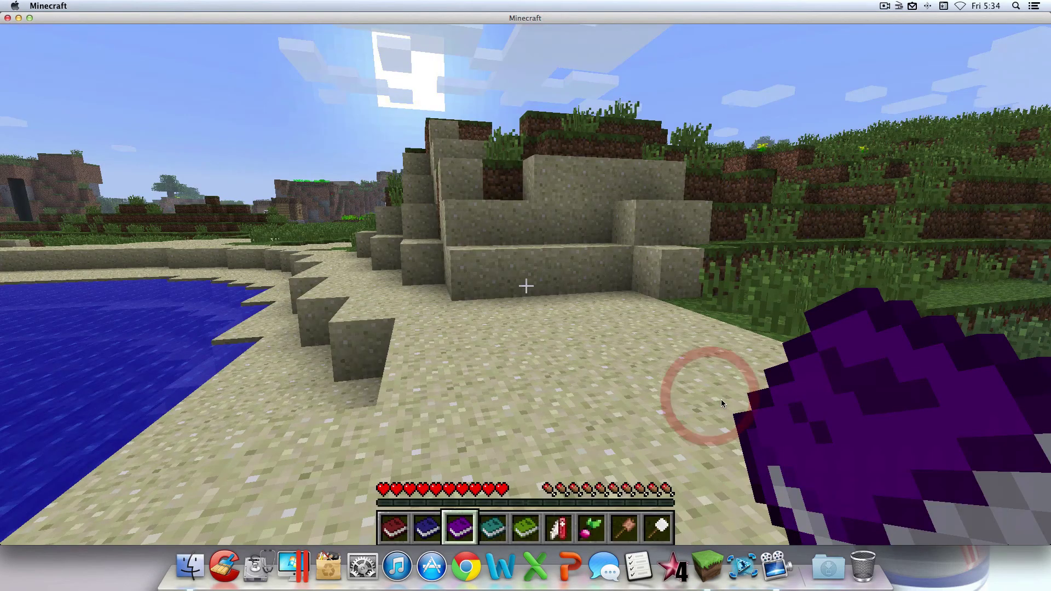
# Select the seventh hotbar slot and drop its items on the grass until the slot is empty
pyautogui.scroll(-1, 526, 295)
pyautogui.scroll(-3, 525, 285)
pyautogui.press('q')
pyautogui.scroll(2, 526, 285)
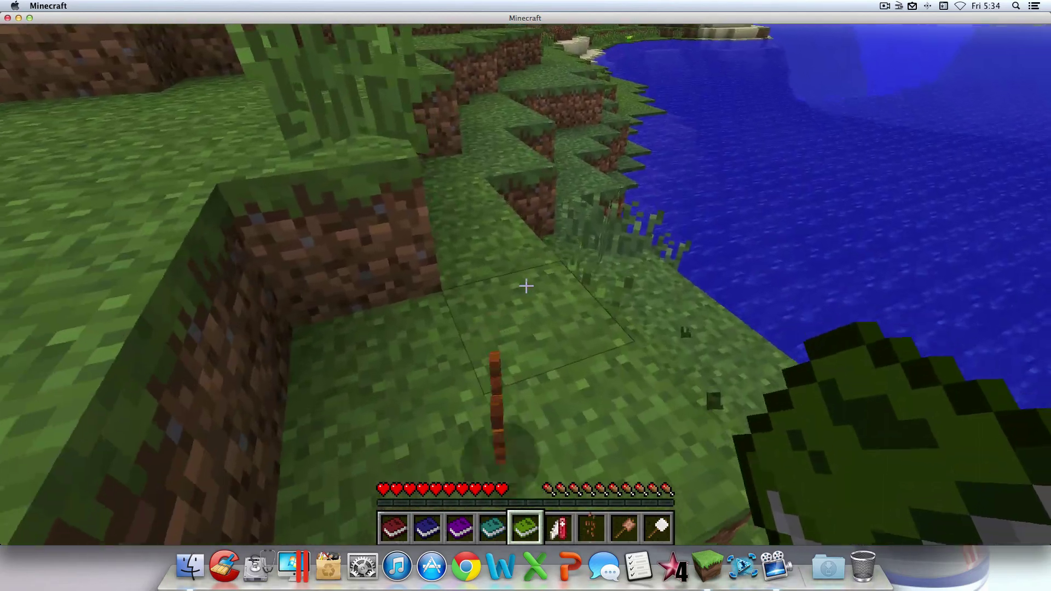
pyautogui.scroll(-2, 525, 285)
pyautogui.press('q')
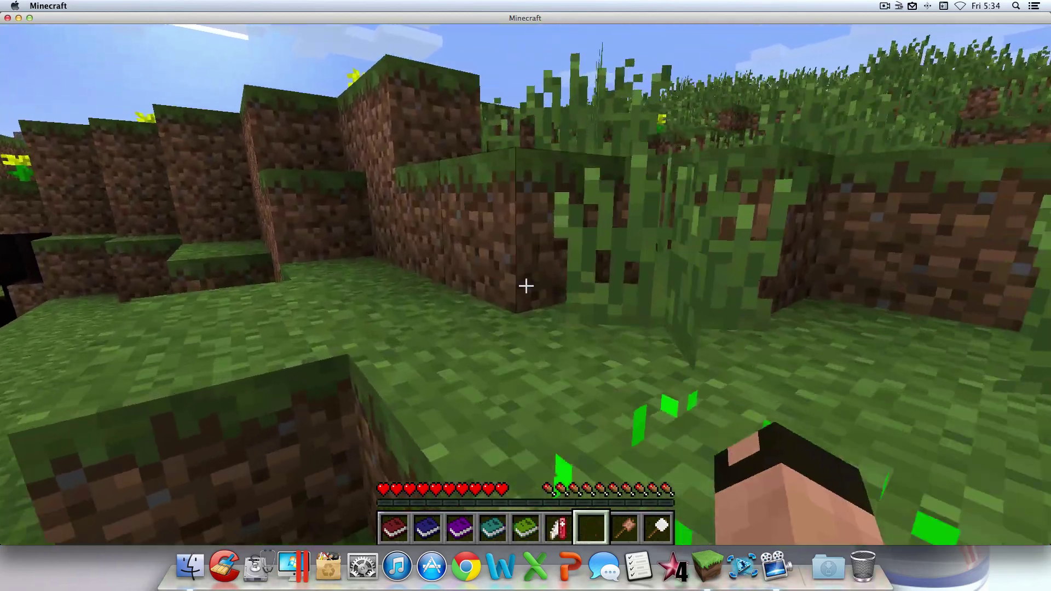
# Walk and jump up onto the grassy area with yellow flowers and open the game menu
pyautogui.press('w')
pyautogui.press('space')
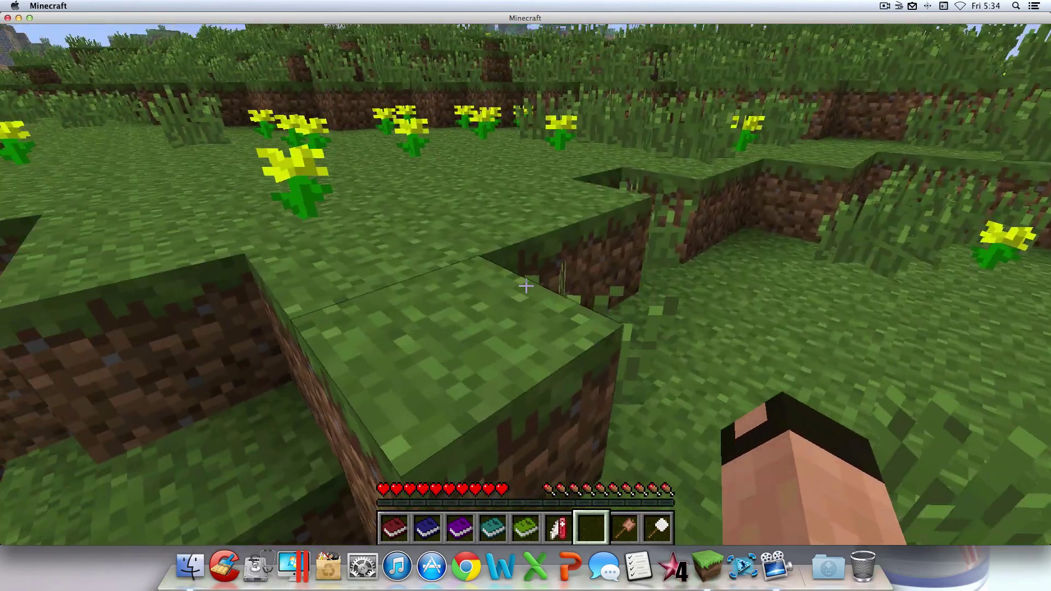
pyautogui.press('Escape')
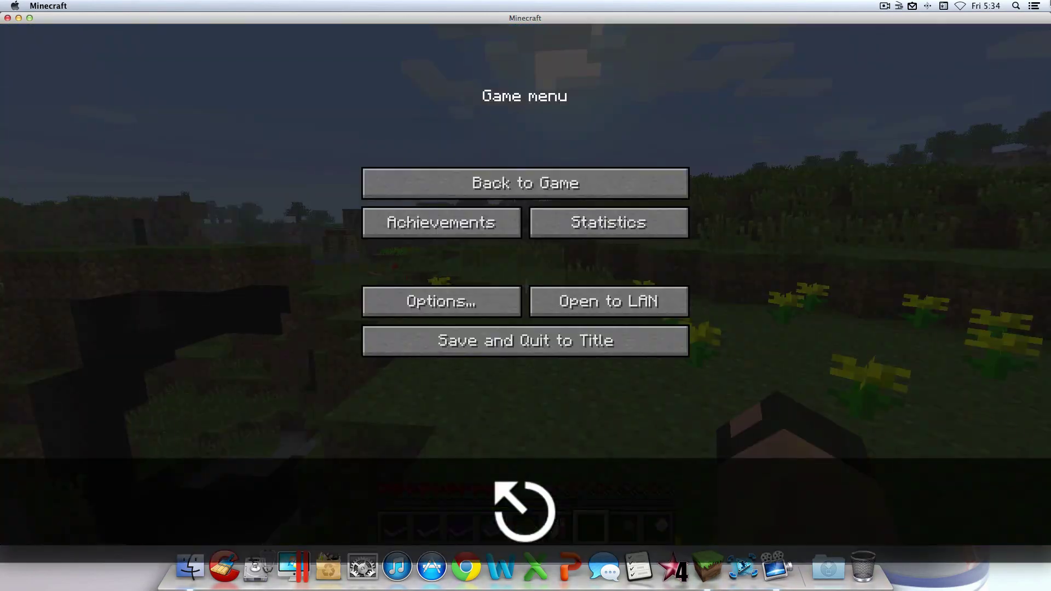